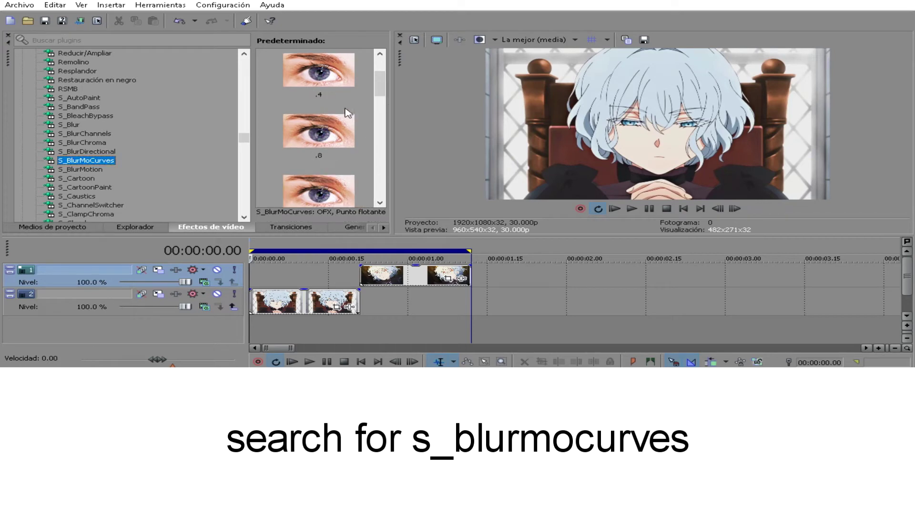
- Add the S_BlurMoCurves effect with its (Predeterminado) preset to video track 2
left_click(324, 72)
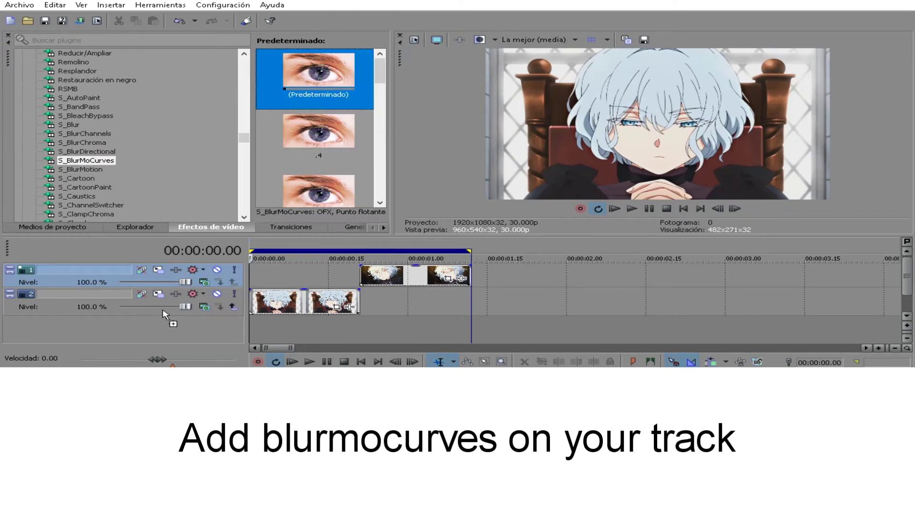
left_click_drag(163, 314, 163, 313)
left_click_drag(313, 11, 442, 11)
- Set the Shutter Duration of the track's S_BlurMoCurves effect to 0.800
scroll(532, 173, "down", 2)
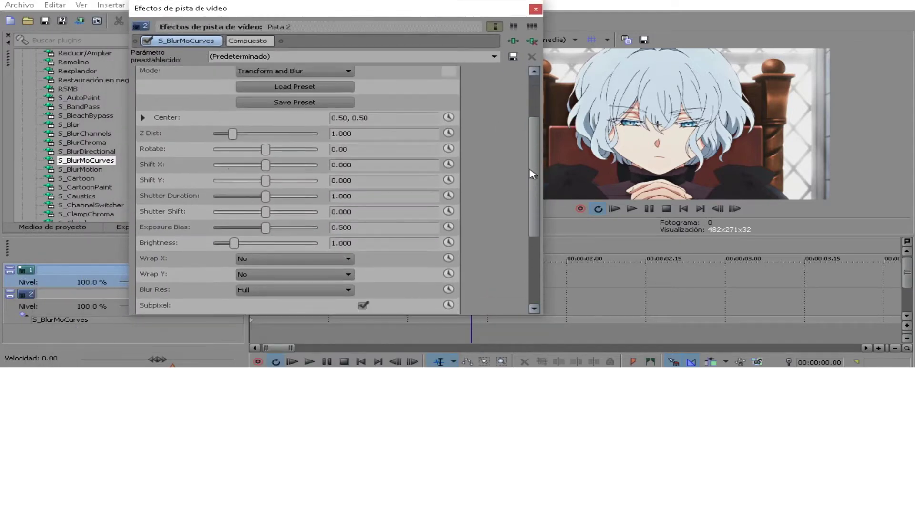
scroll(532, 174, "down", 1)
left_click(384, 193)
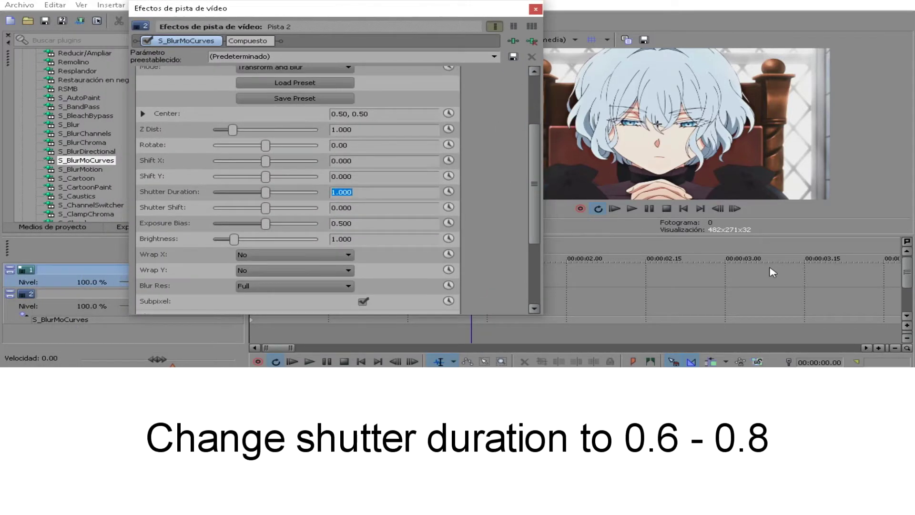
key("Return")
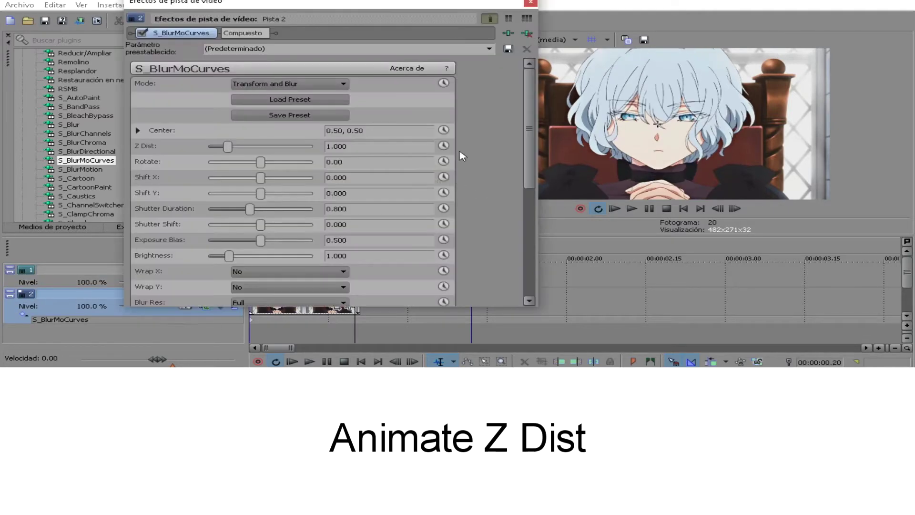
- Enable animation for Z Dist and add a keyframe one frame before the end of the track 2 clip, at 00:00:00.20
left_click(444, 145)
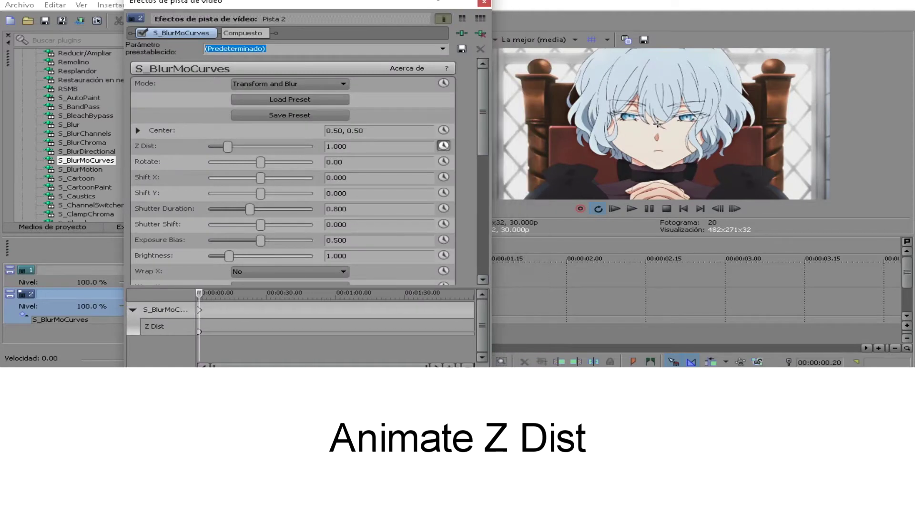
left_click_drag(405, 5, 720, 18)
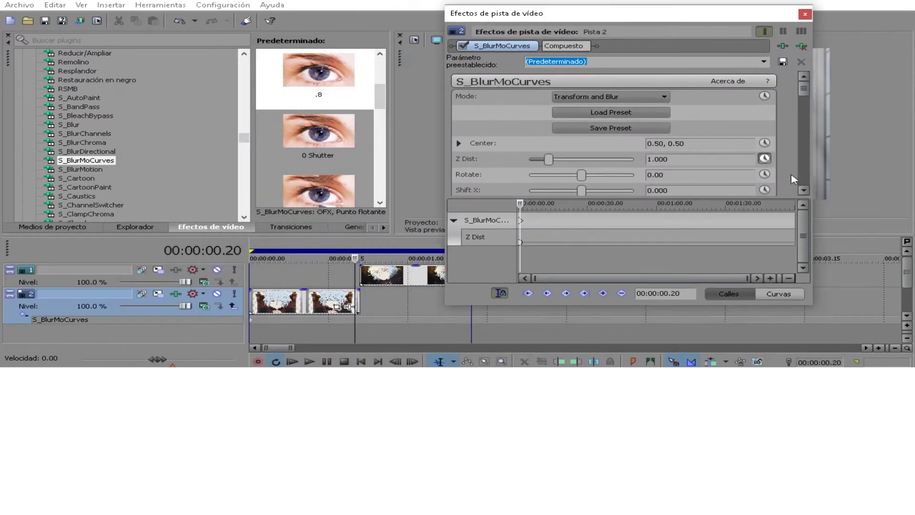
left_click(367, 326)
scroll(383, 319, "up", 1)
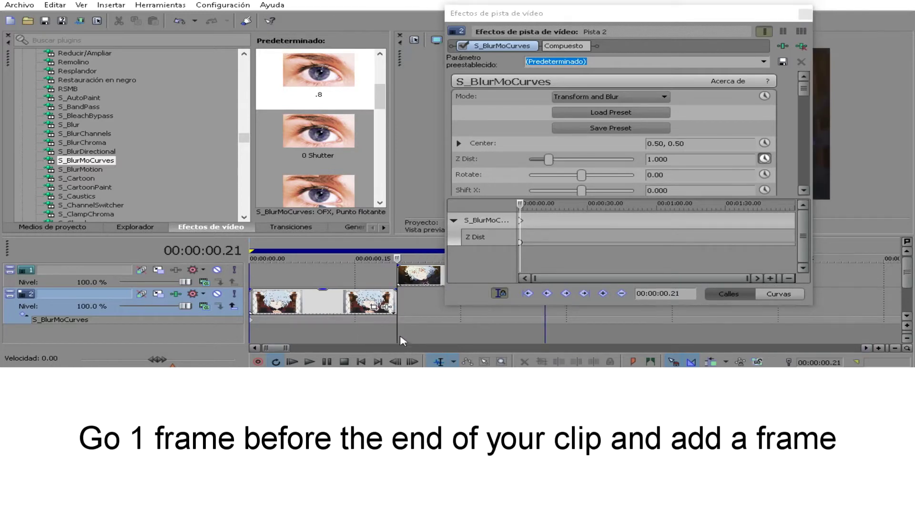
key("Left")
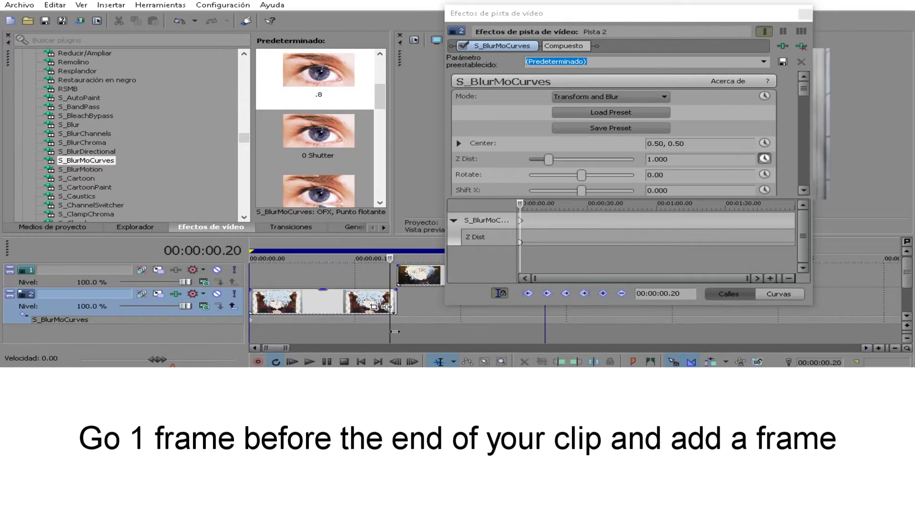
left_click(506, 238)
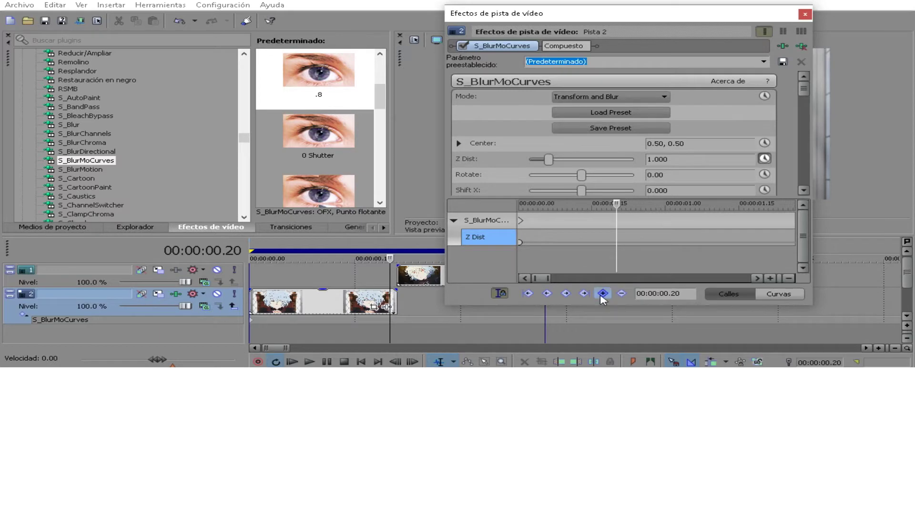
scroll(603, 300, "down", 5)
scroll(531, 256, "up", 5)
- Set Z Dist to 0.300 at the first keyframe, at the start of the clip
left_click(520, 242)
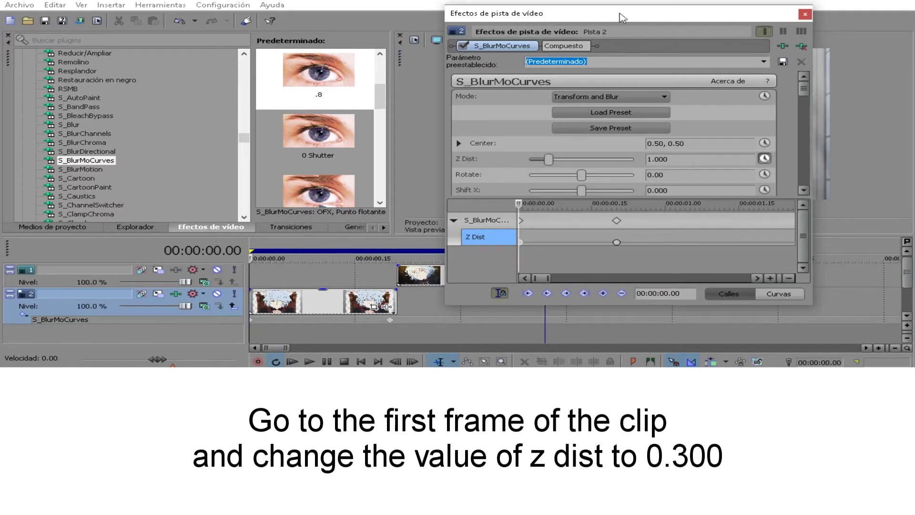
left_click_drag(620, 15, 272, 0)
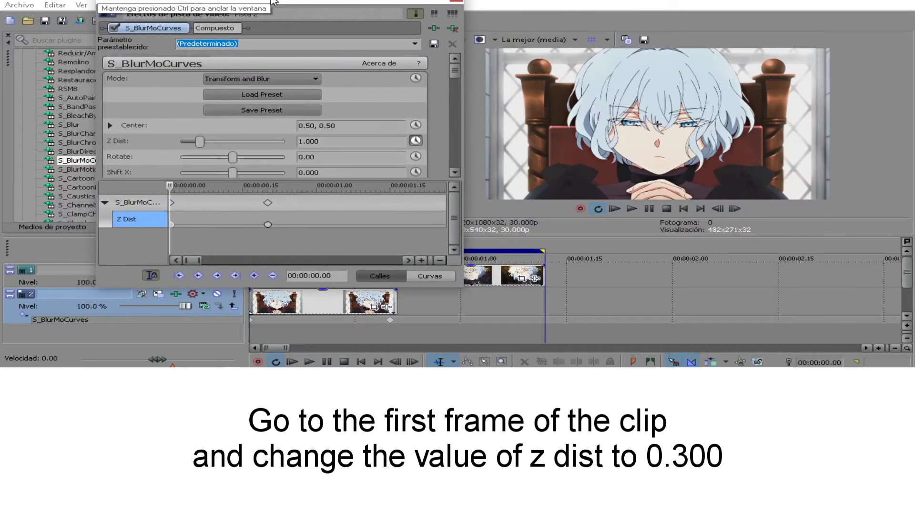
left_click(361, 139)
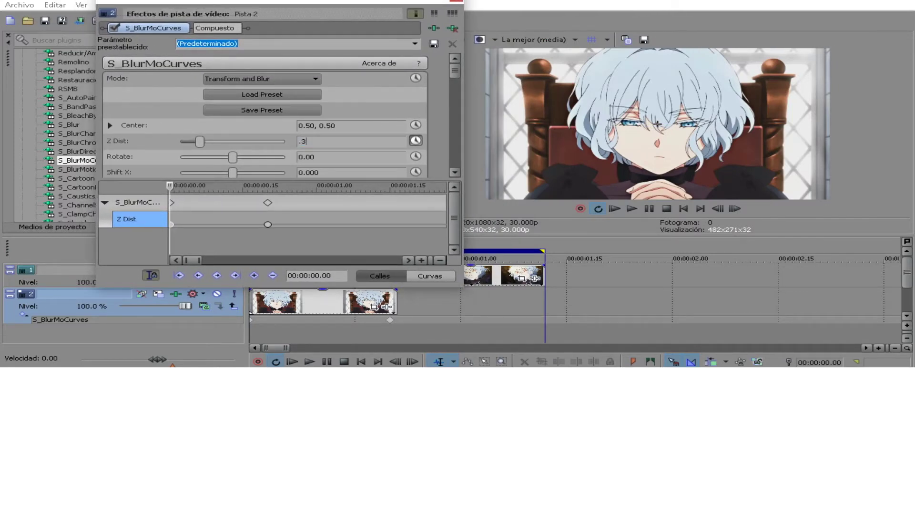
type(".3")
key("Return")
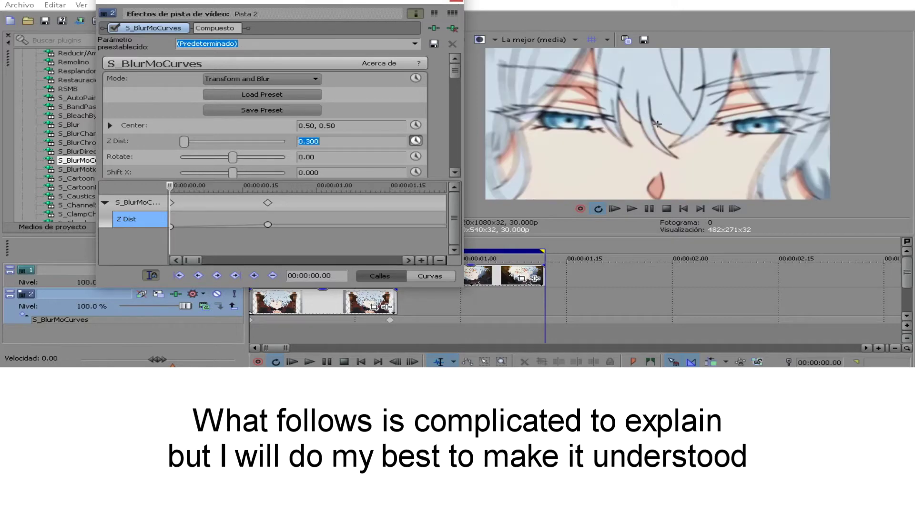
- Step back ten frames from the last Z Dist keyframe to 00:00:00.10 and select the interpolated Z Dist value there
left_click(390, 320)
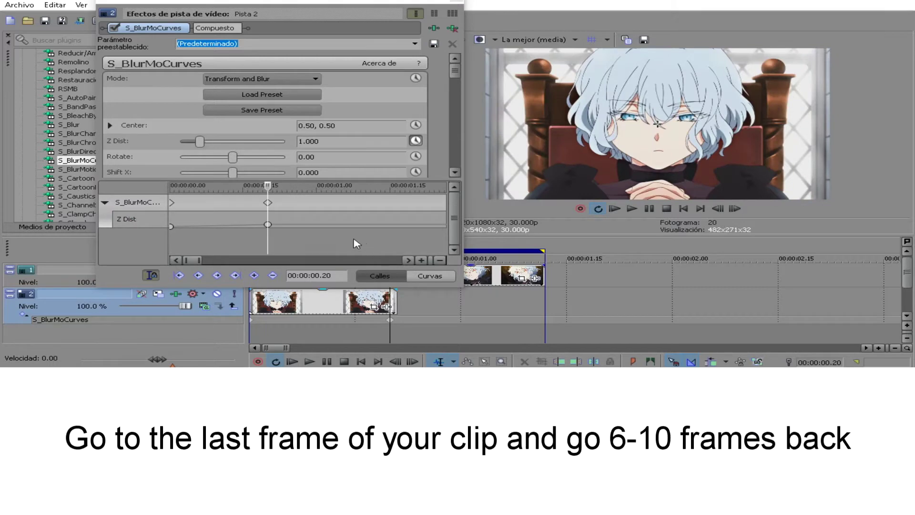
left_click(267, 224)
scroll(337, 246, "down", 1)
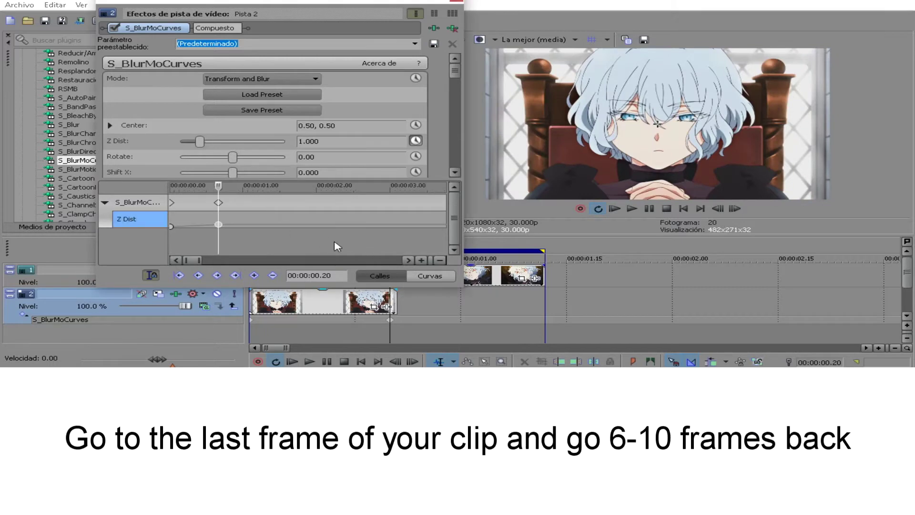
scroll(337, 246, "up", 3)
key("Left")
key("Left")
key("Left")
key("Left")
key("Left")
key("Left")
key("Left")
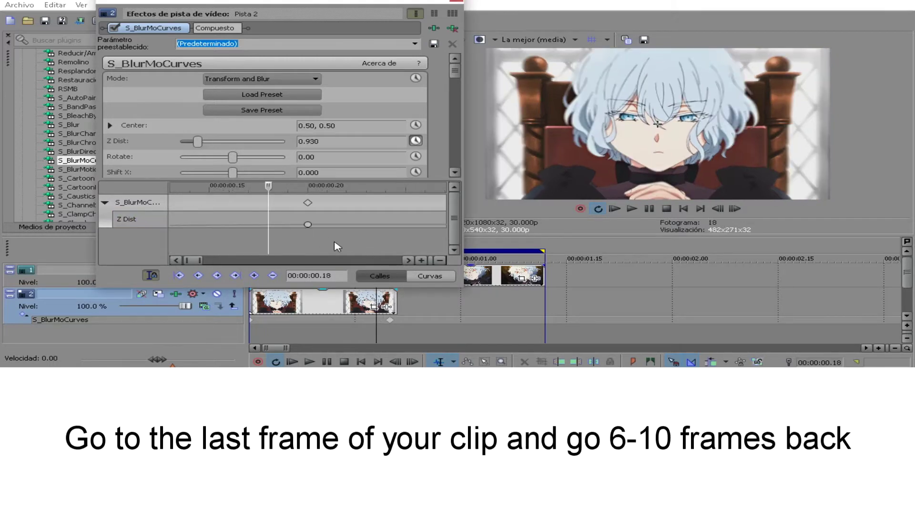
scroll(337, 245, "down", 3)
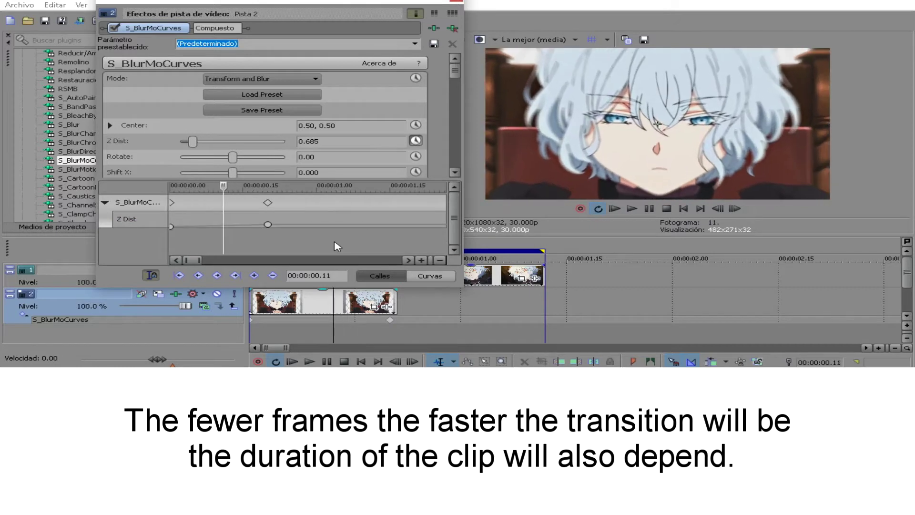
key("Left")
key("Left")
key("Left")
left_click(329, 140)
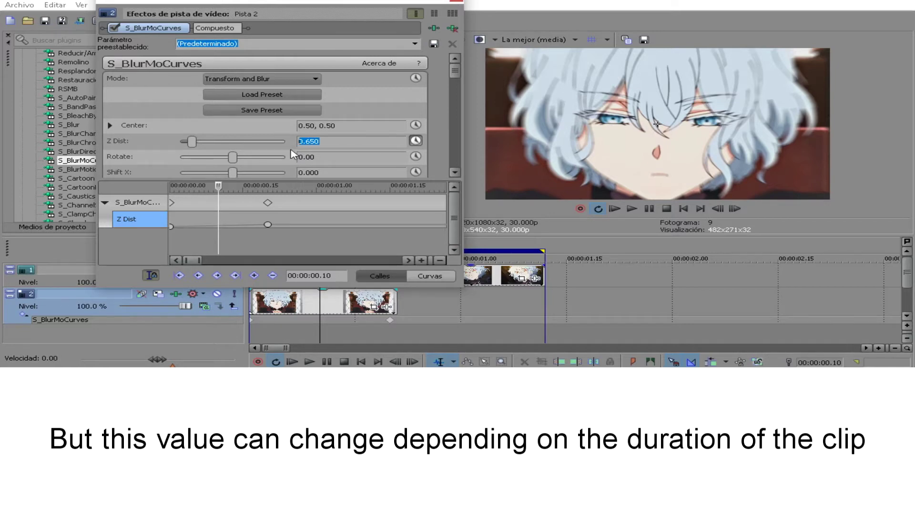
- Set Z Dist to 0.650 three frames after the start of the clip, at 00:00:00.03
left_click(253, 320)
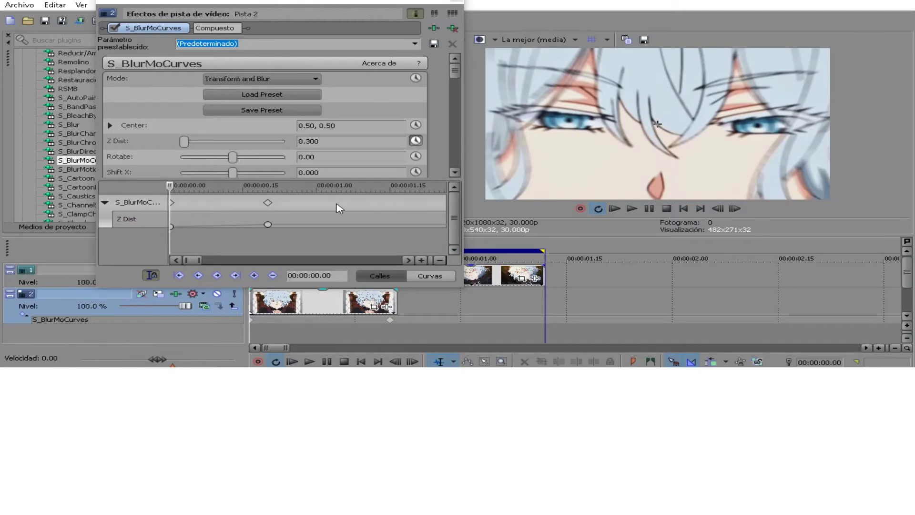
key("Right")
key("Right")
key("Right")
left_click(347, 143)
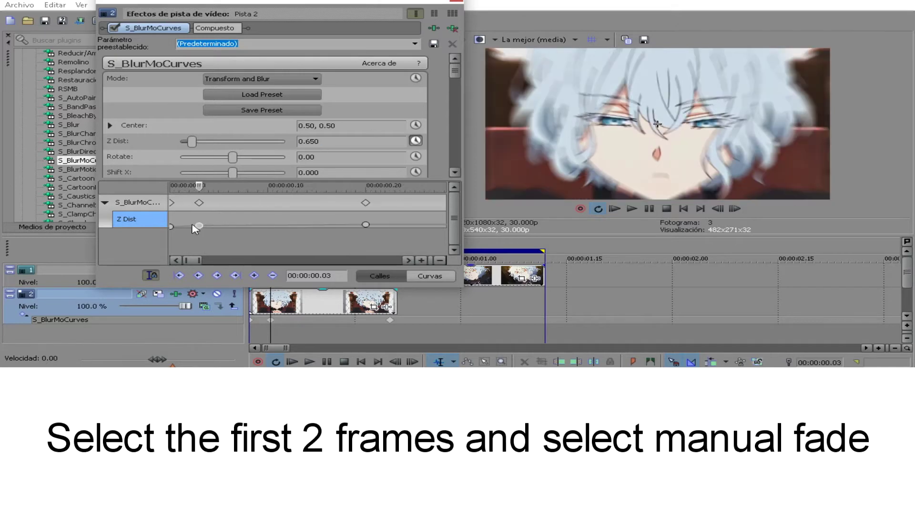
- Change the first two Z Dist keyframes to Manual interpolation and switch the keyframe display to curves
right_click(171, 226)
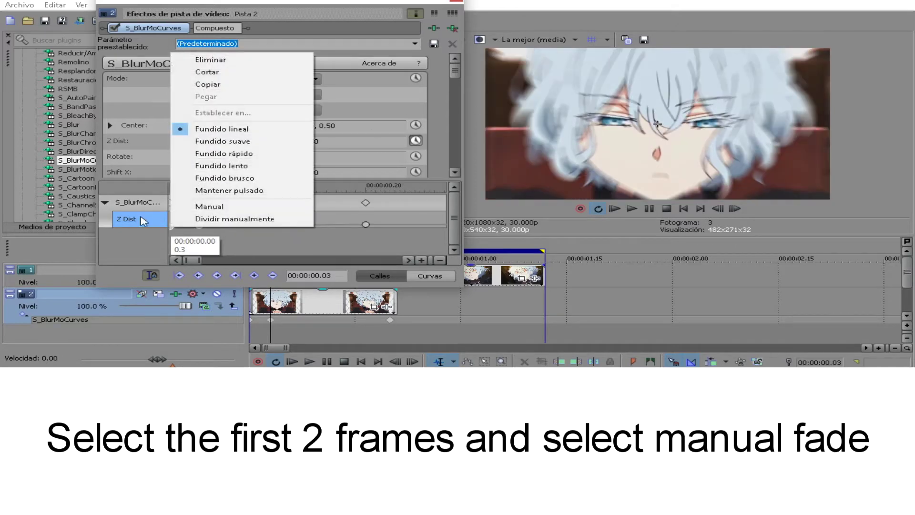
left_click(214, 207)
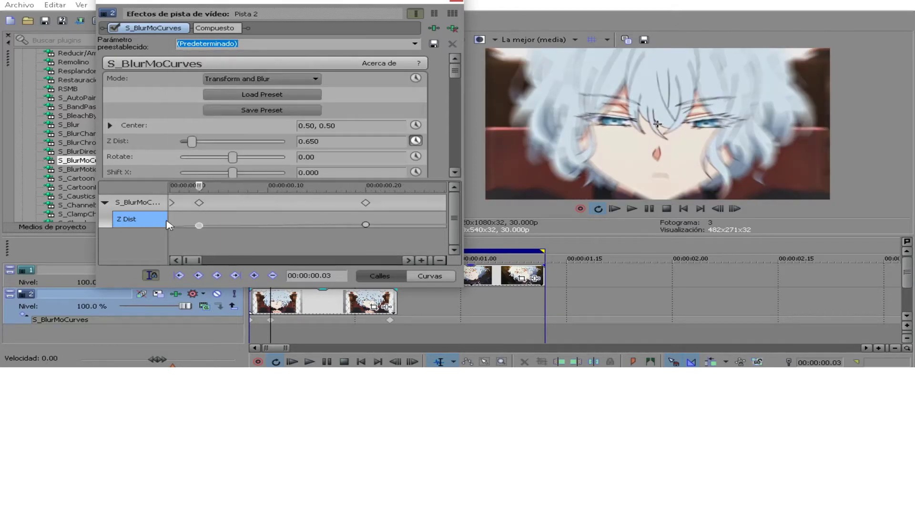
left_click(431, 276)
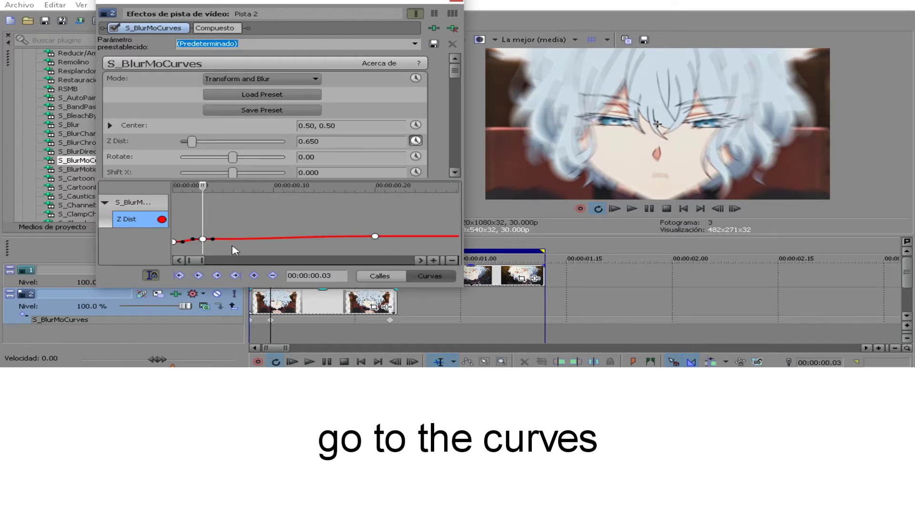
- Enlarge the Z Dist graph, lengthen the second keyframe's handle to about frame 6, and pull the first keyframe's handle up to the second keyframe
scroll(271, 239, "up", 3)
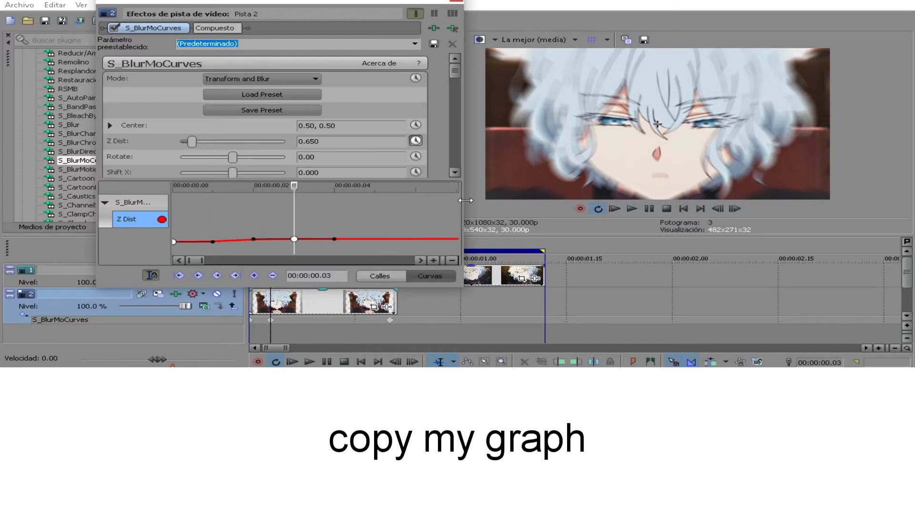
left_click_drag(466, 201, 688, 200)
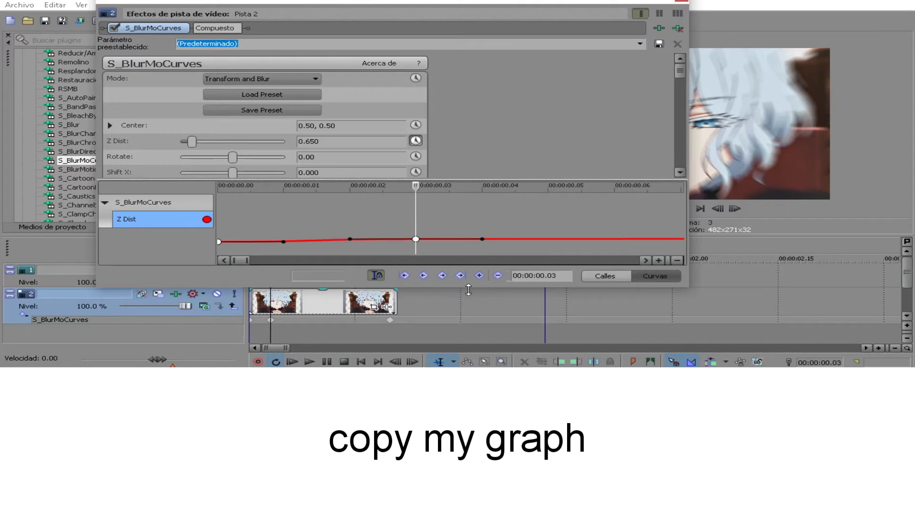
left_click_drag(468, 289, 466, 343)
left_click_drag(450, 233, 458, 155)
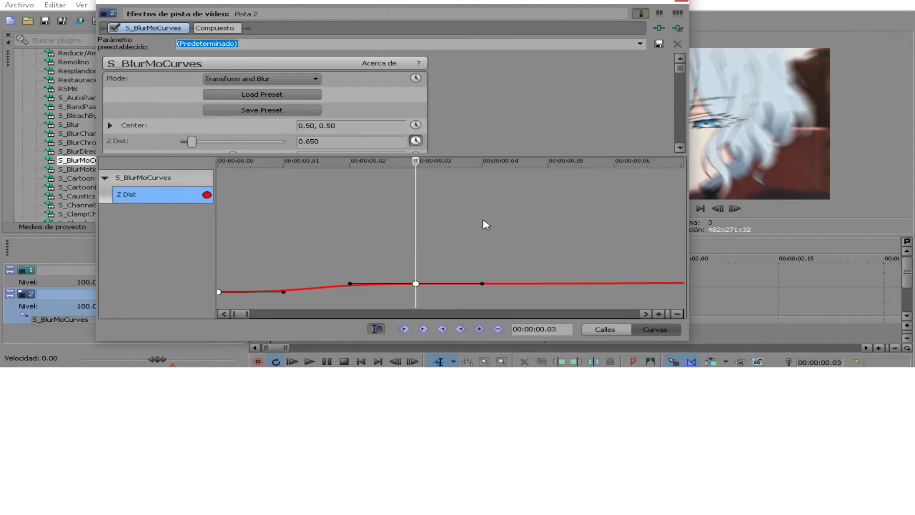
scroll(486, 225, "down", 3)
scroll(396, 257, "up", 1)
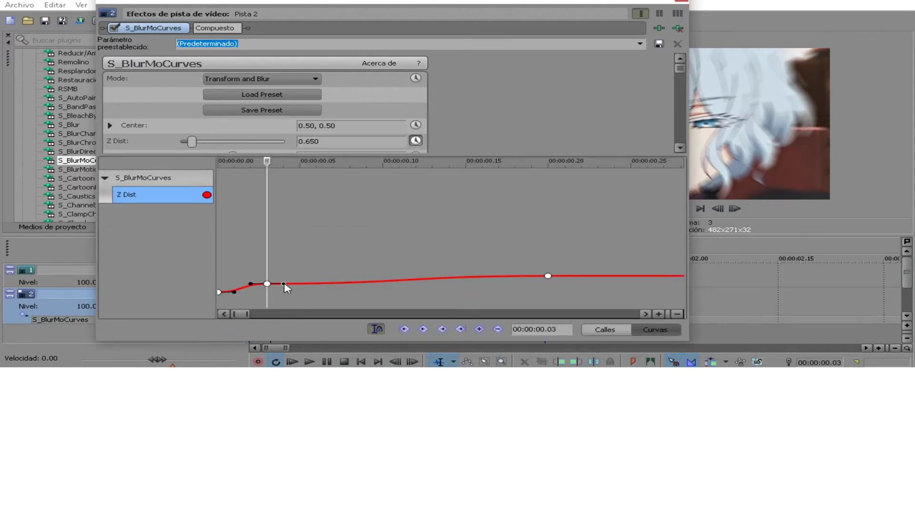
left_click_drag(284, 284, 611, 285)
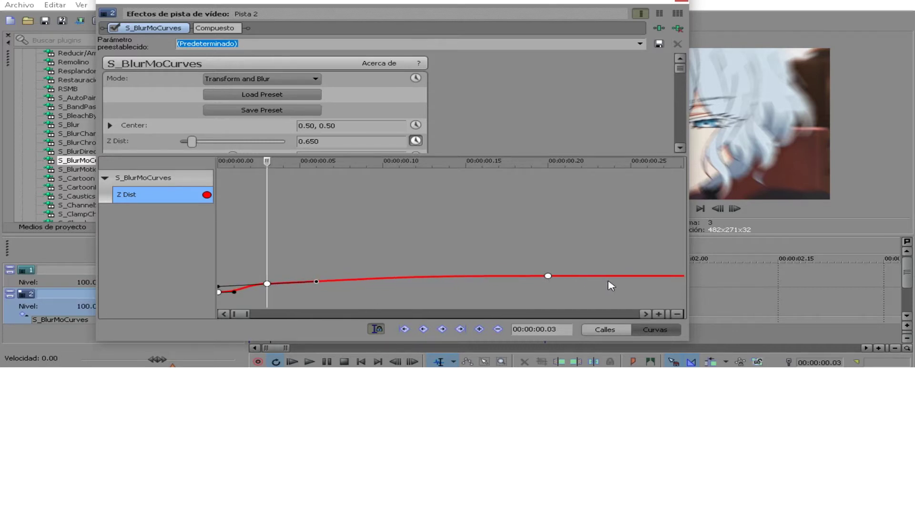
scroll(373, 303, "up", 3)
left_click_drag(251, 292, 316, 280)
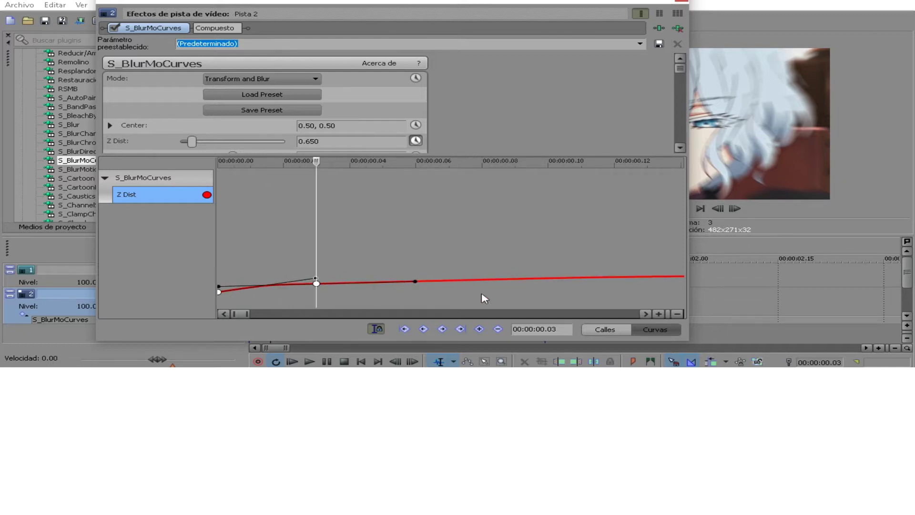
- Set the second Z Dist keyframe, at 00:00:00.03, to Fundido rápido and play back the result
left_click(613, 333)
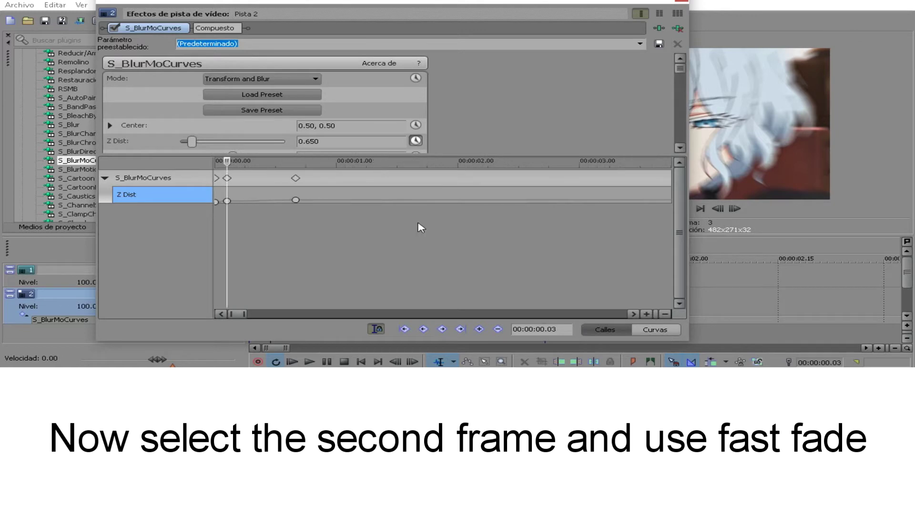
left_click(239, 200)
right_click(239, 201)
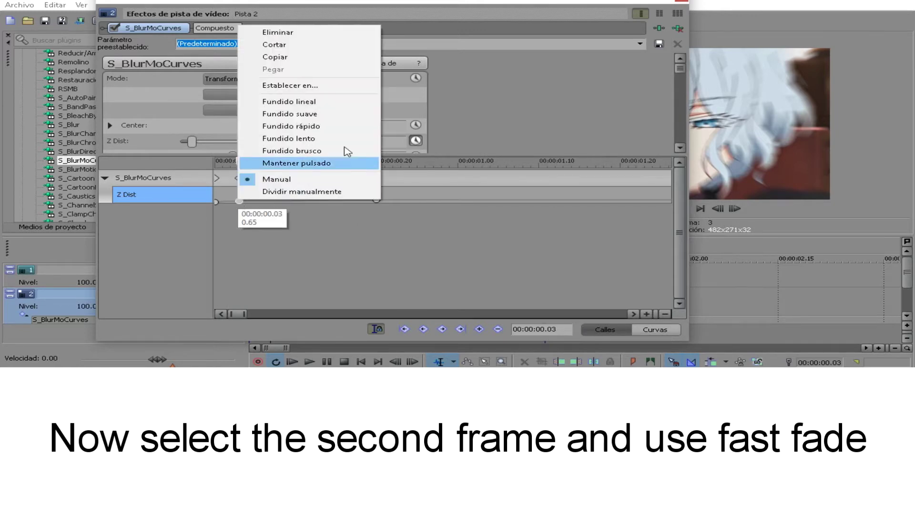
left_click(347, 126)
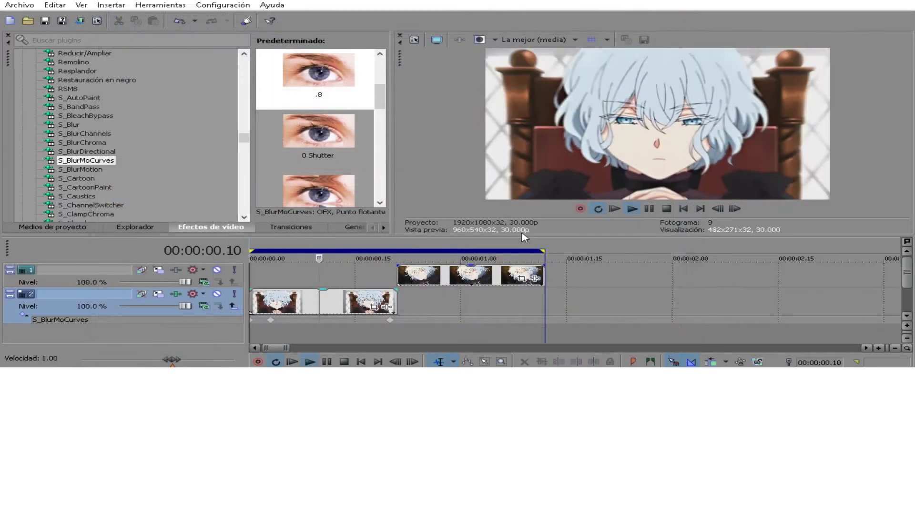
key("space")
- Add a second S_BlurMoCurves effect with the .8 preset to track 2 and enable animation for its Z Dist
left_click(370, 277)
left_click_drag(301, 90, 228, 273)
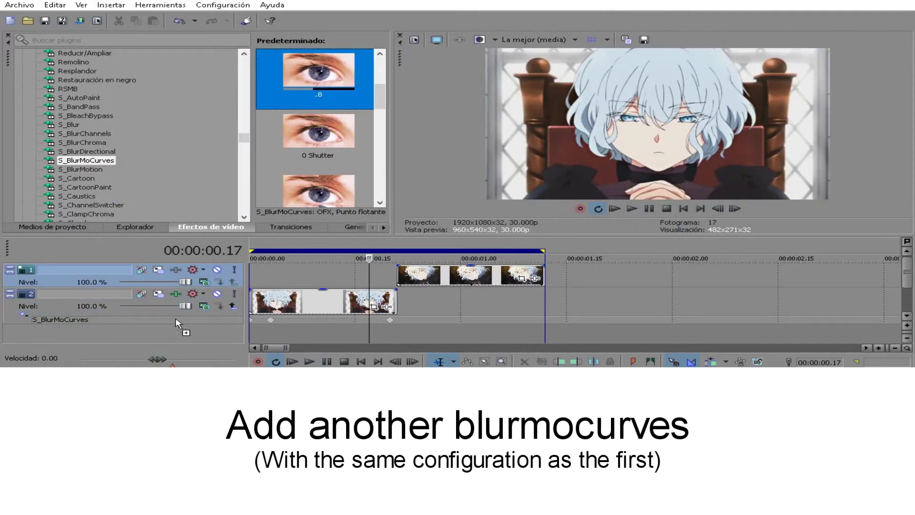
left_click_drag(178, 323, 177, 323)
left_click_drag(691, 79, 531, 79)
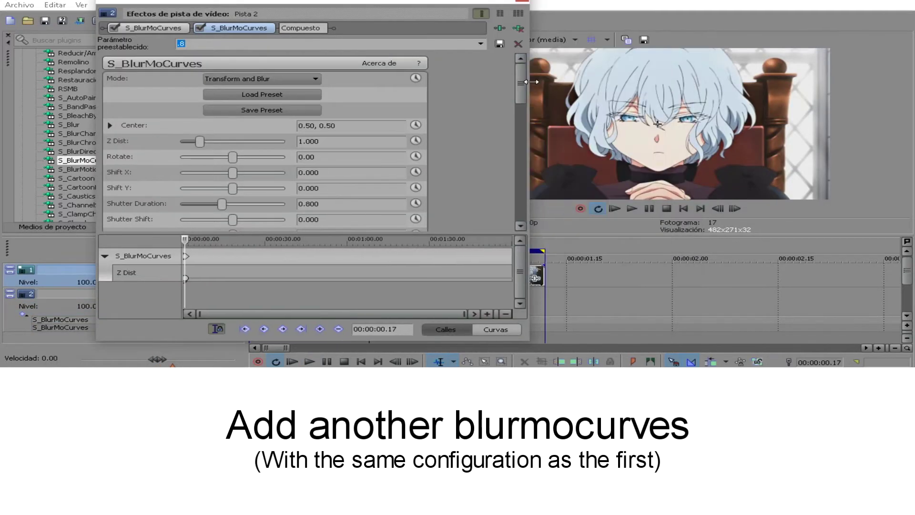
left_click(416, 142)
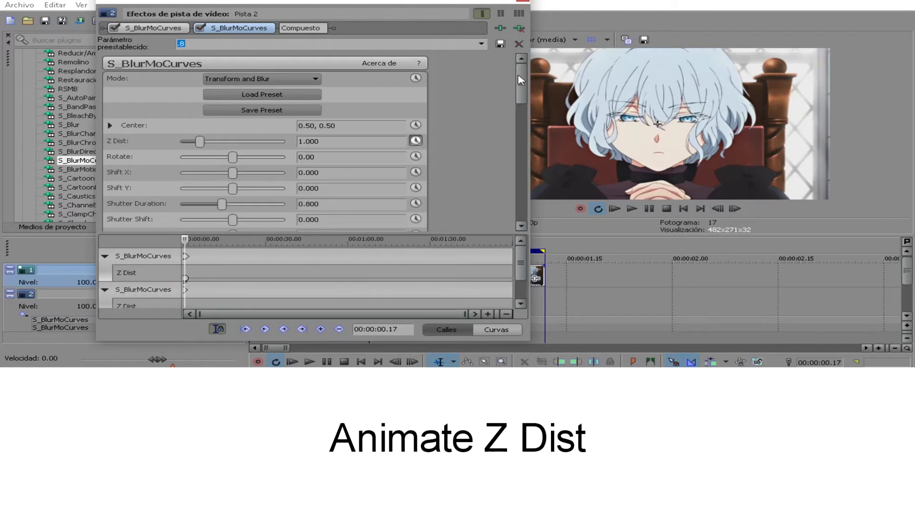
- Add a Z Dist keyframe of 0.2 for track 2's second S_BlurMoCurves effect at the clip's end, 00:00:00.21
left_click_drag(453, 1, 869, 0)
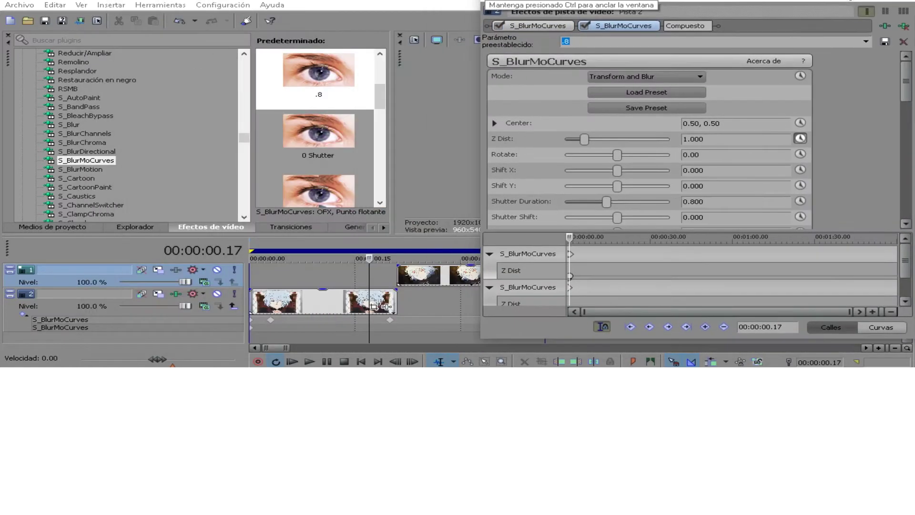
left_click(400, 328)
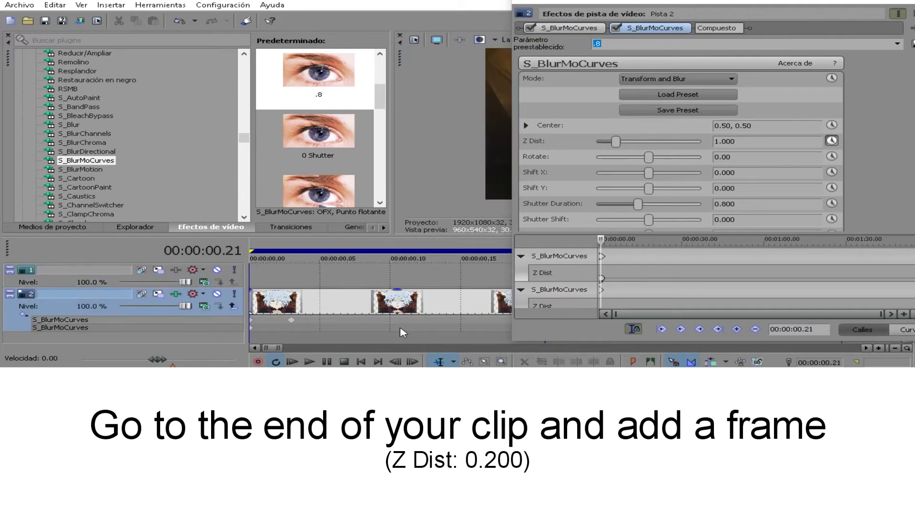
scroll(400, 328, "up", 1)
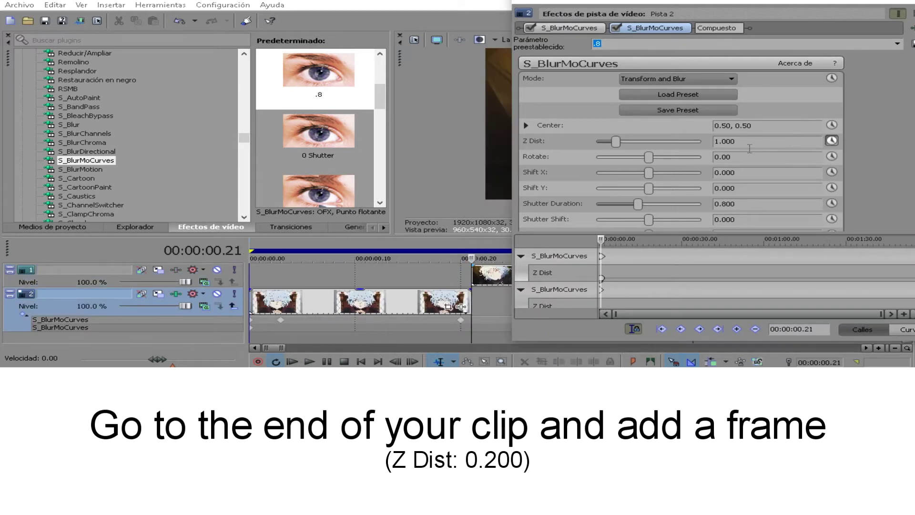
double_click(747, 143)
type("0.2")
key("Return")
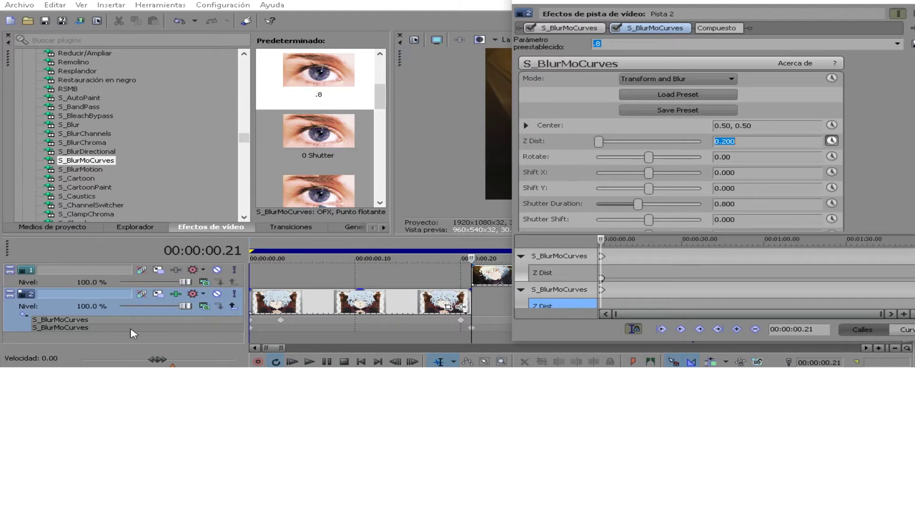
- Enlarge the keyframe area and add a Z Dist keyframe of 1.000 to the second effect at 00:00:00.14
scroll(688, 282, "up", 14)
left_click_drag(683, 233, 682, 156)
scroll(710, 220, "down", 1)
key("alt+Left")
key("alt+Left")
key("alt+Left")
key("alt+Left")
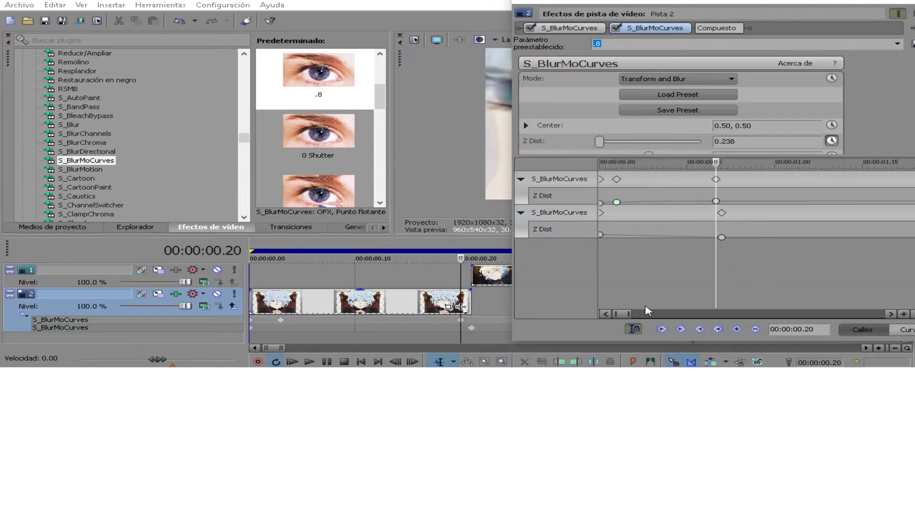
key("alt+Left")
key("alt+Left")
key("alt+Left")
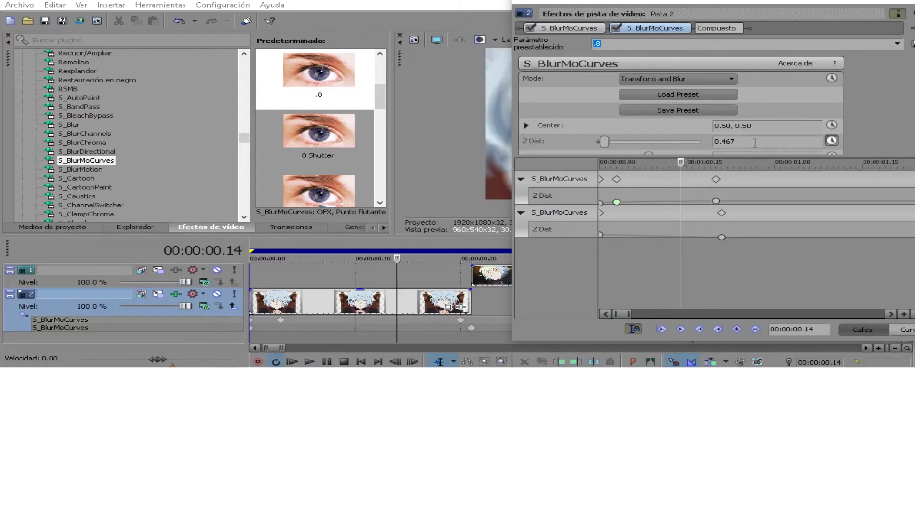
left_click(634, 231)
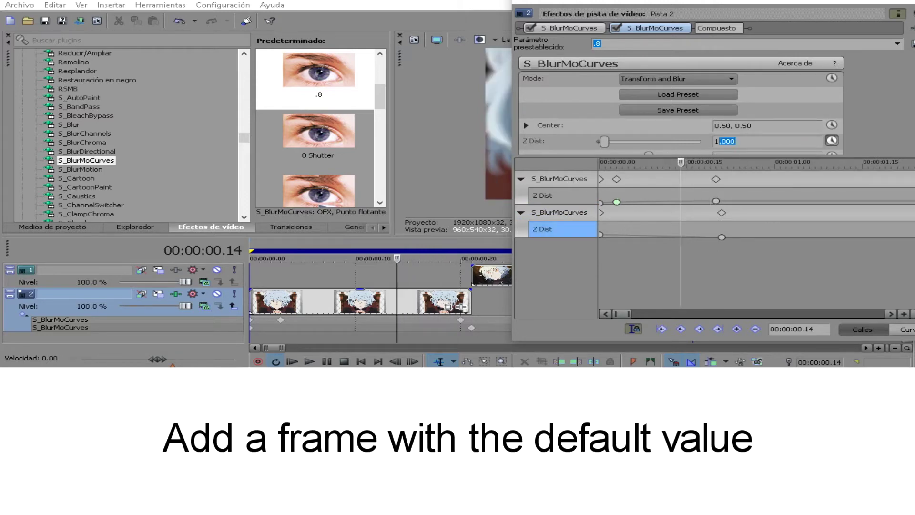
key("Return")
- Copy the second effect's Z Dist value at 00:00:00.16, two frames after its 00:00:00.14 keyframe
key("ctrl+Home")
scroll(658, 241, "down", 8)
scroll(656, 239, "up", 6)
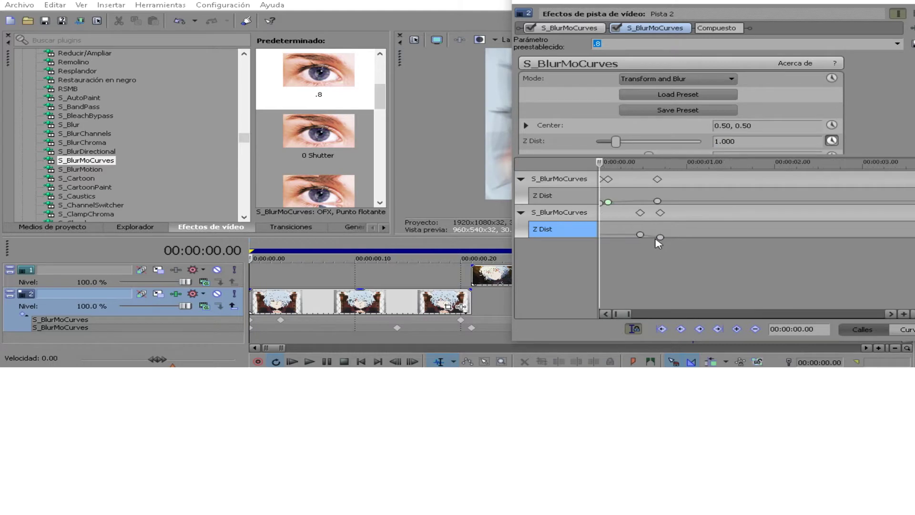
left_click(641, 235)
left_click_drag(748, 4, 263, 3)
scroll(358, 222, "up", 5)
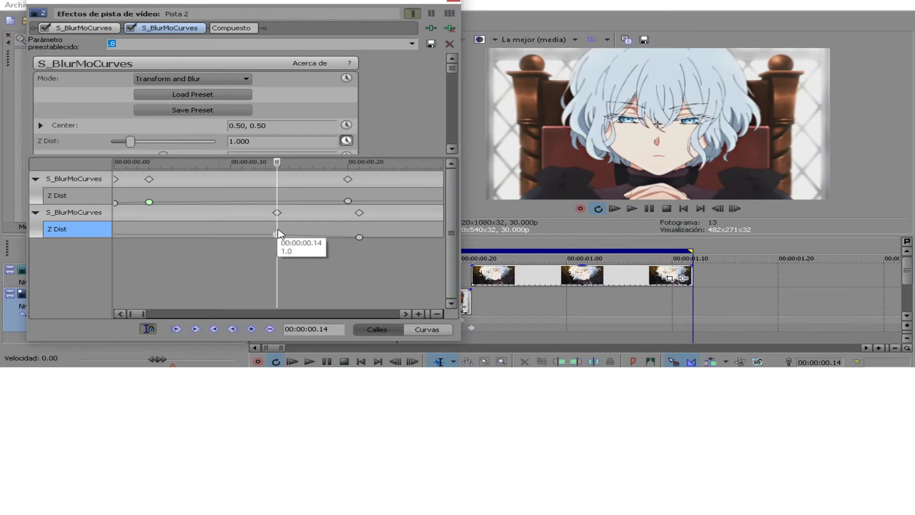
mouse_move(279, 233)
key("Right")
key("Right")
left_click(58, 229)
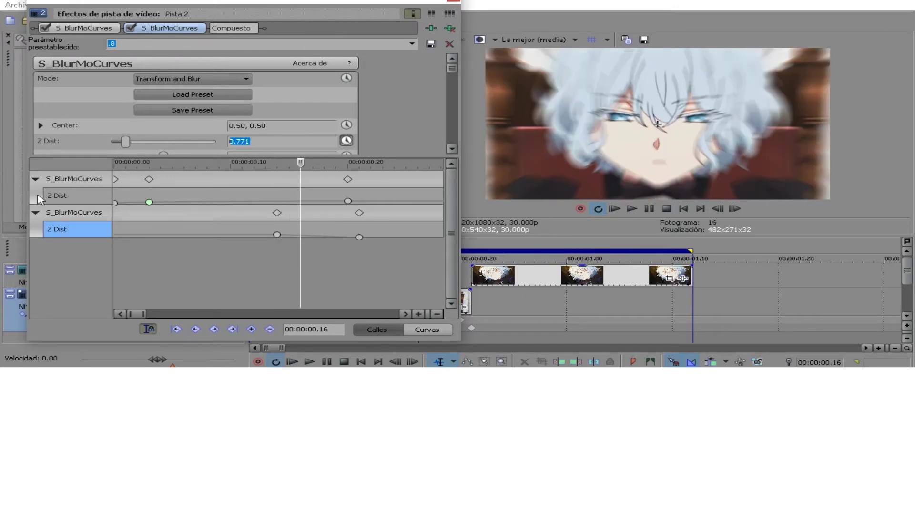
- Paste 0.771 as the second effect's Z Dist at 00:00:00.18, three frames before its last keyframe
left_click(359, 237)
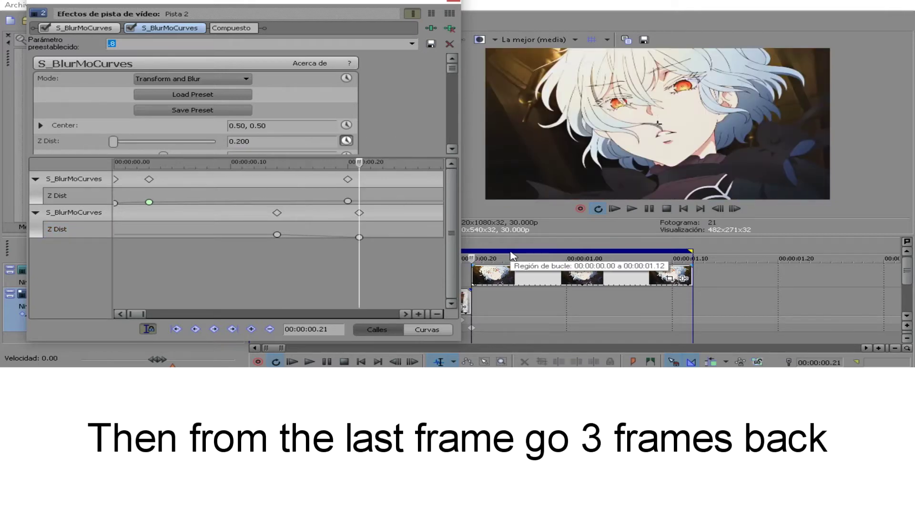
key("Left")
key("Left")
key("Left")
left_click_drag(281, 142, 91, 163)
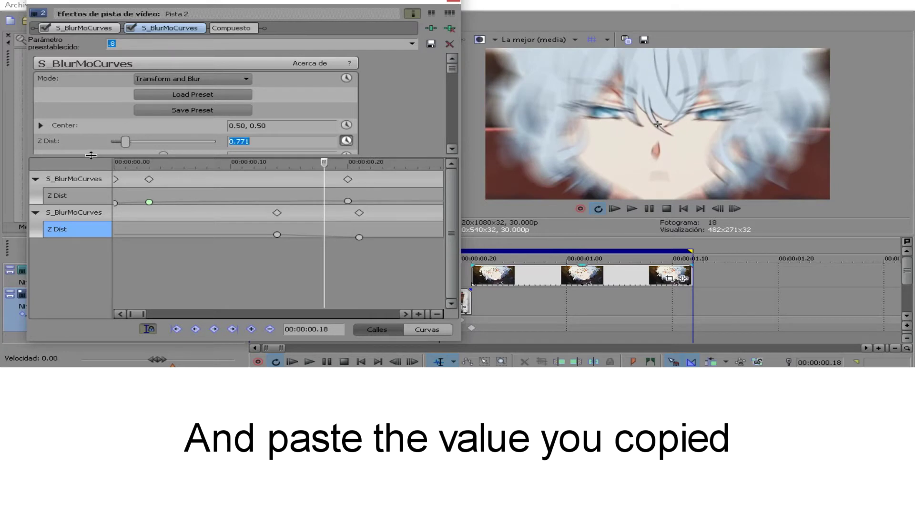
key("Return")
- Set the second effect's Z Dist keyframe at 00:00:00.14 to Fundido lento and the last two keyframes to Manual
left_click(277, 234)
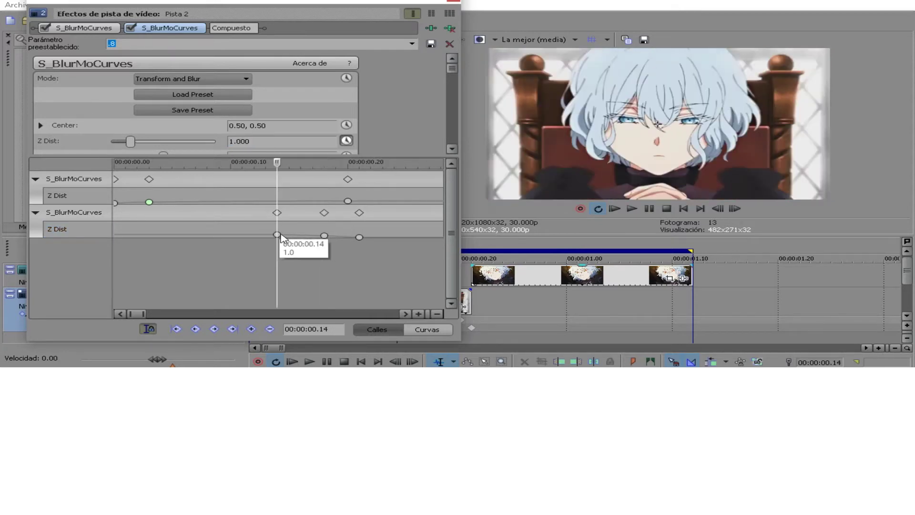
right_click(277, 234)
left_click(330, 173)
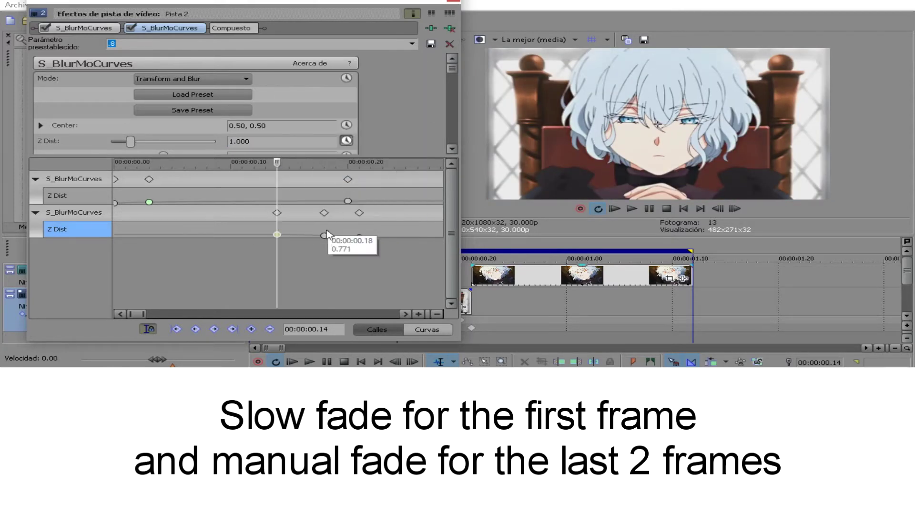
left_click(324, 235)
right_click(360, 236)
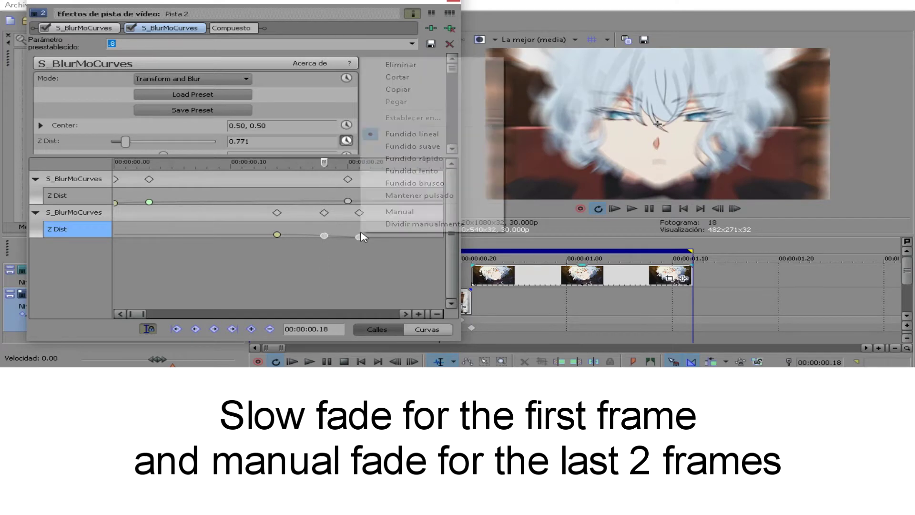
left_click(434, 211)
- Enlarge the Z Dist curve graph, extend the 00:00:00.18 keyframe's handle to frame 21 and pull the last keyframe's handle back to about frame 18
left_click(431, 330)
left_click_drag(465, 306, 548, 304)
scroll(474, 214, "up", 4)
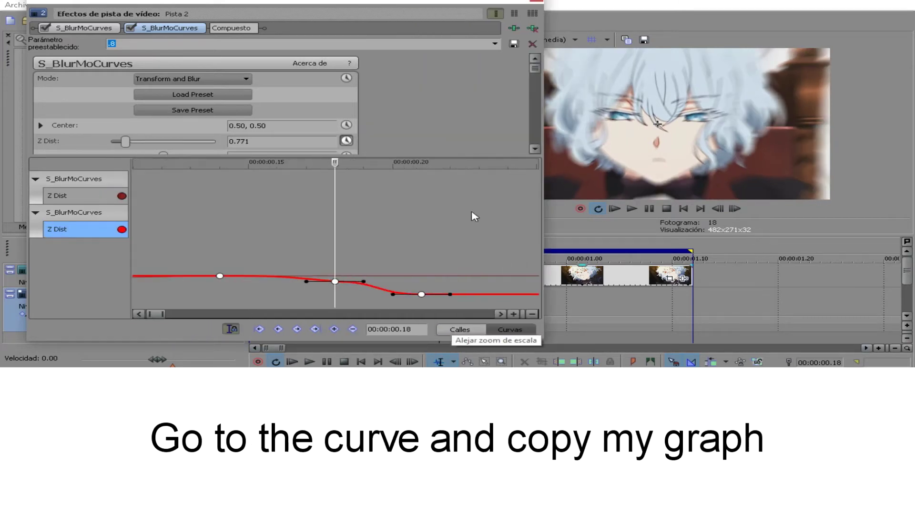
left_click_drag(467, 165, 462, 131)
scroll(465, 148, "down", 3)
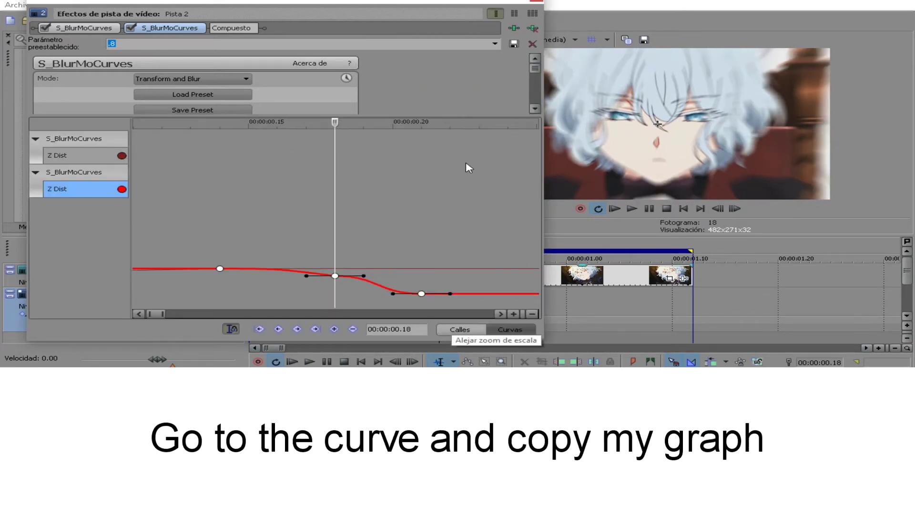
left_click_drag(365, 277, 421, 288)
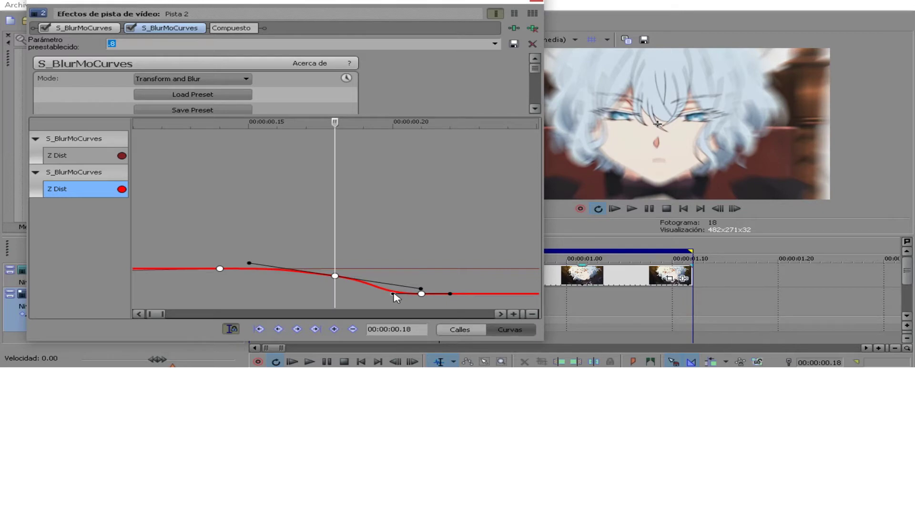
left_click_drag(394, 296, 193, 272)
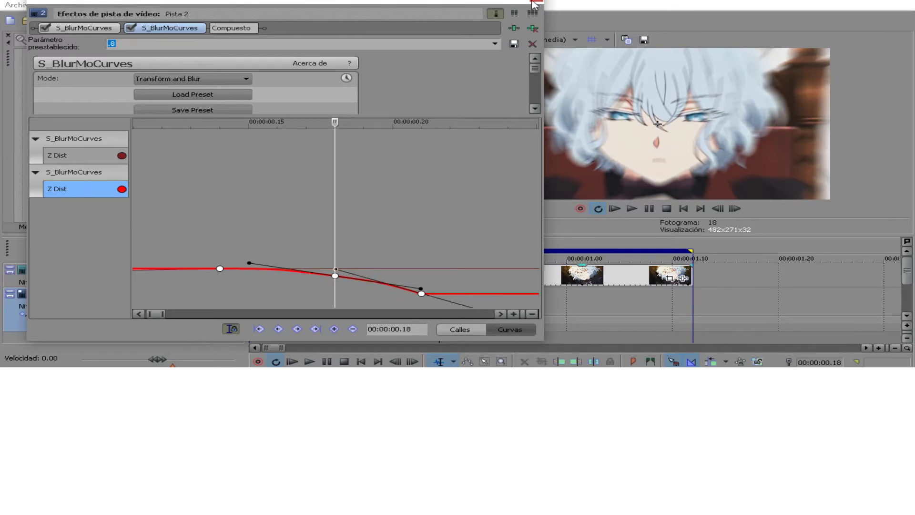
- Close the track 2 effects and play back the animated first clip with looping turned off
left_click(537, 2)
key("space")
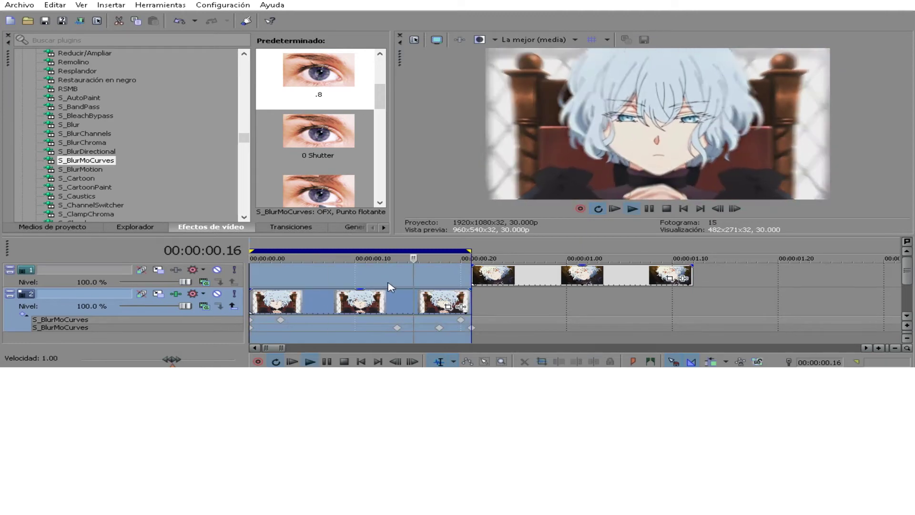
left_click(364, 280)
key("q")
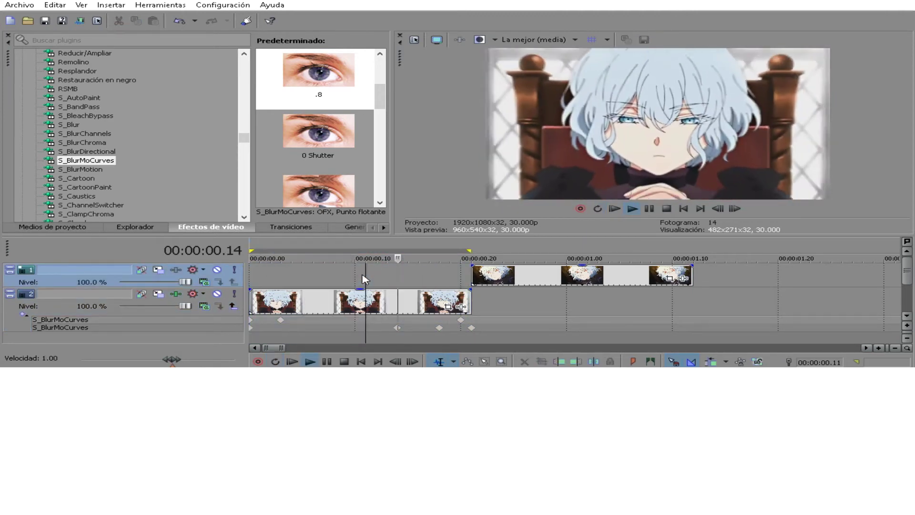
key("space")
key("space")
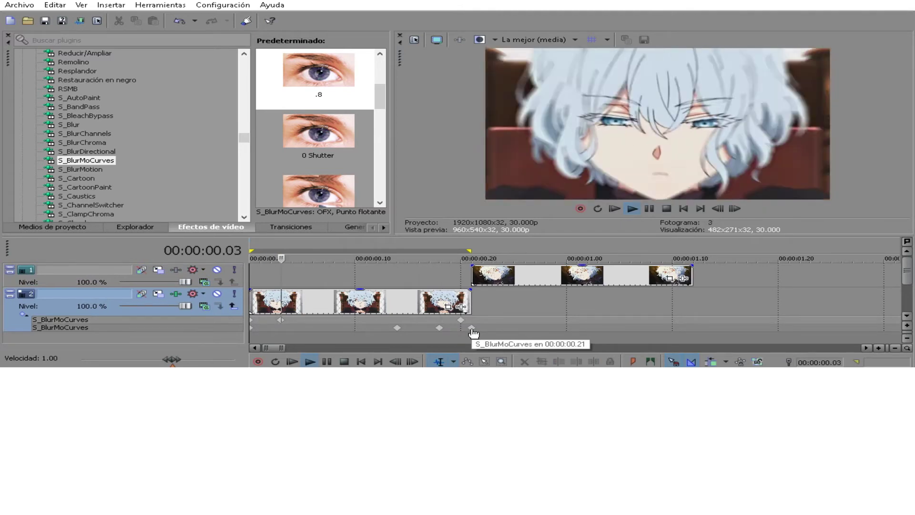
- Add S_BlurMoCurves with the .8 preset to track 1, collapse track 2's effect keyframes and make track 1 taller
left_click(472, 281)
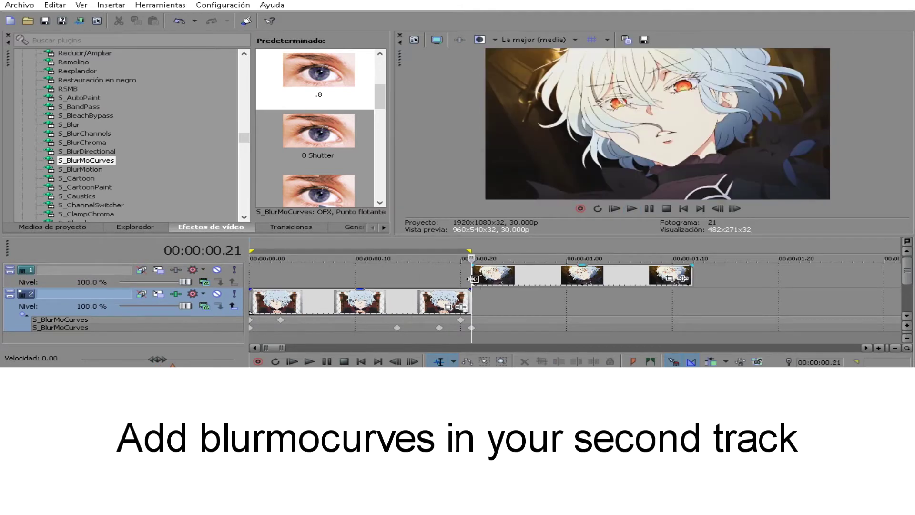
left_click(471, 281)
left_click_drag(353, 88, 190, 282)
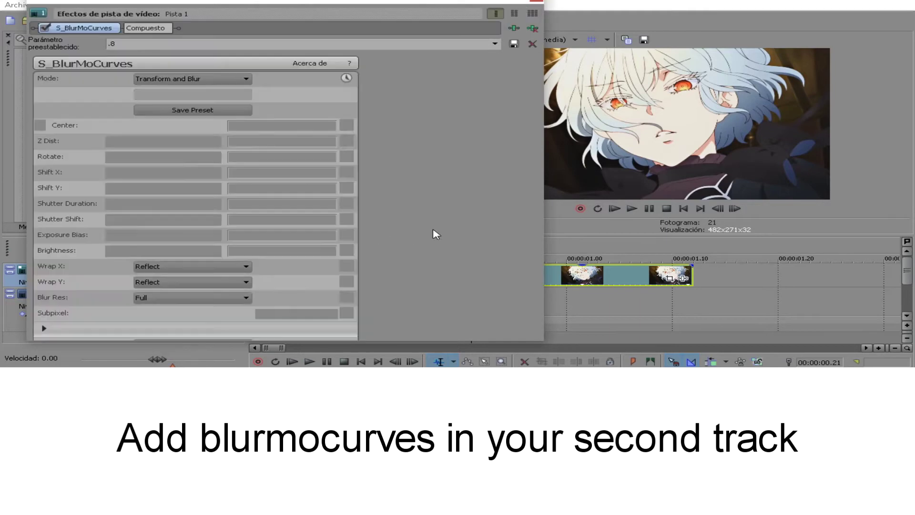
left_click_drag(258, 0, 431, 9)
left_click(23, 315)
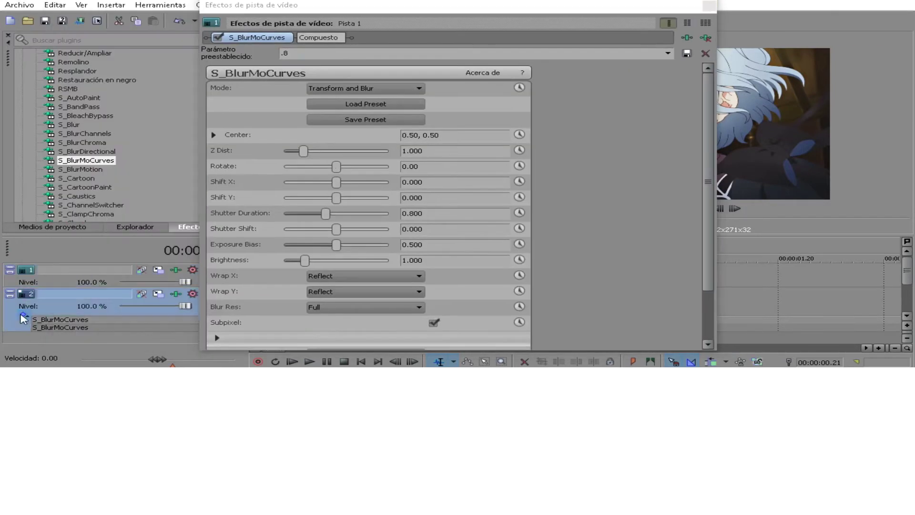
left_click_drag(125, 288, 129, 303)
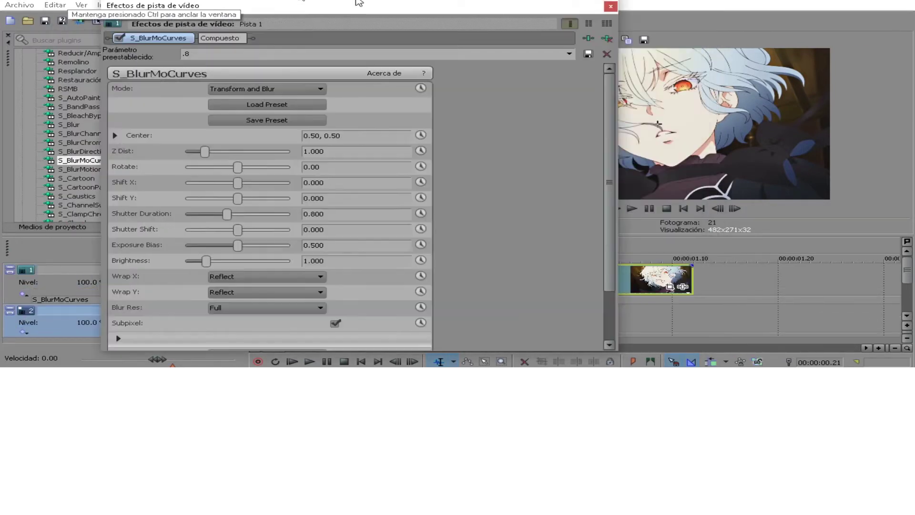
- Shrink and reposition the track 1 effects window beside the preview and enable animation for Z Dist
left_click_drag(456, 4, 358, 2)
left_click_drag(358, 2, 251, 0)
left_click_drag(512, 58, 431, 61)
left_click_drag(317, 1, 307, 56)
left_click_drag(304, 65, 388, 22)
left_click(341, 156)
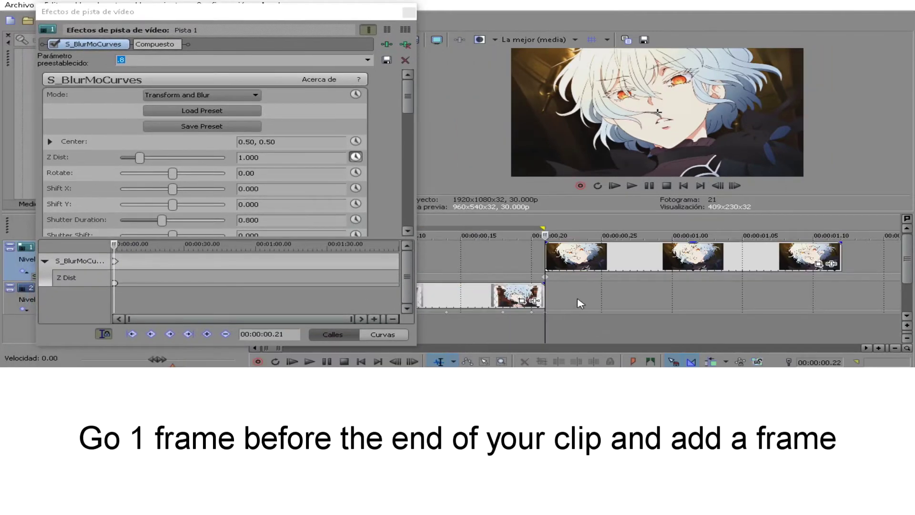
- Add a Z Dist keyframe of 0.900 on track 1 at 00:00:01.11, one frame before the second clip's end
key("Right")
key("Right")
key("Left")
key("Left")
left_click(841, 285)
key("Left")
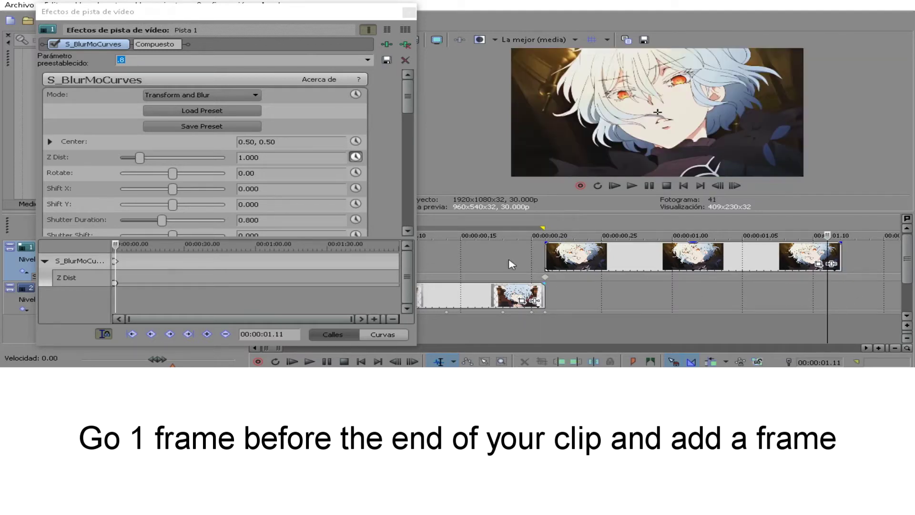
left_click(260, 161)
double_click(260, 159)
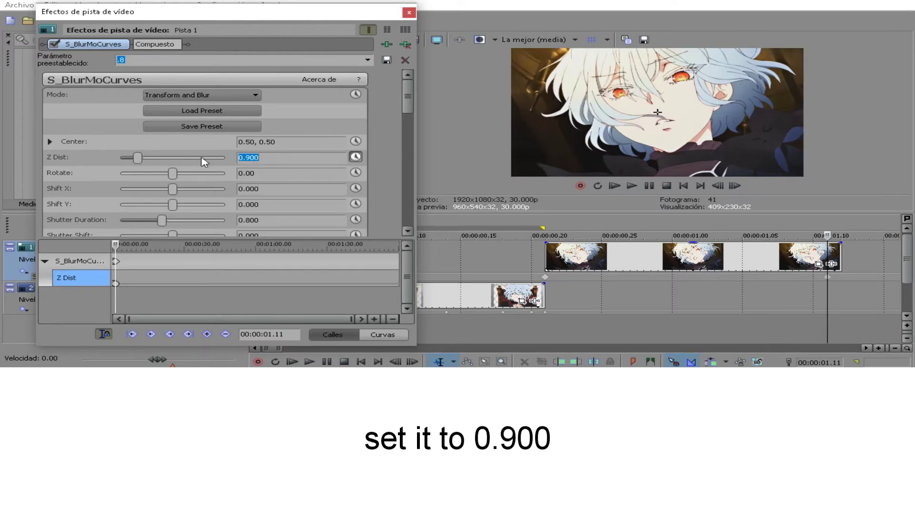
- Set track 1's first Z Dist keyframe, at the second clip's start (00:00:00.21), to 1.75
left_click(543, 277)
scroll(545, 289, "up", 1)
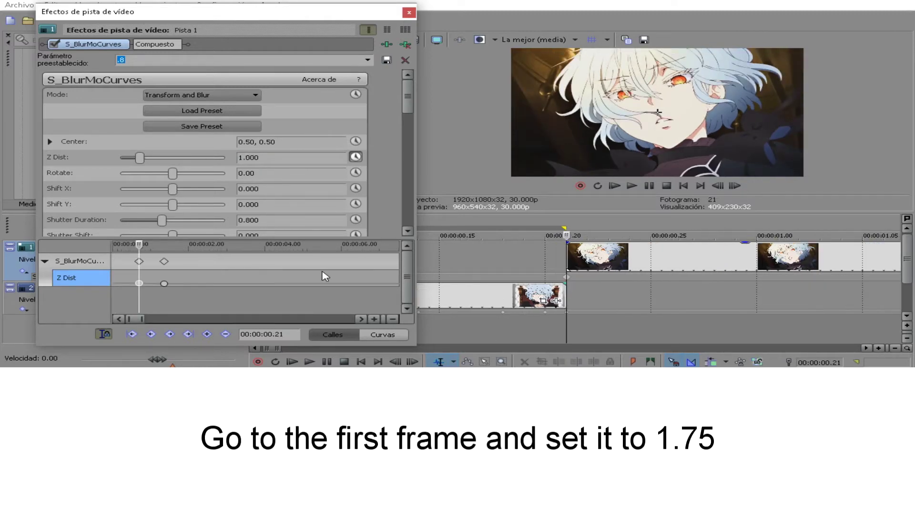
key("Return")
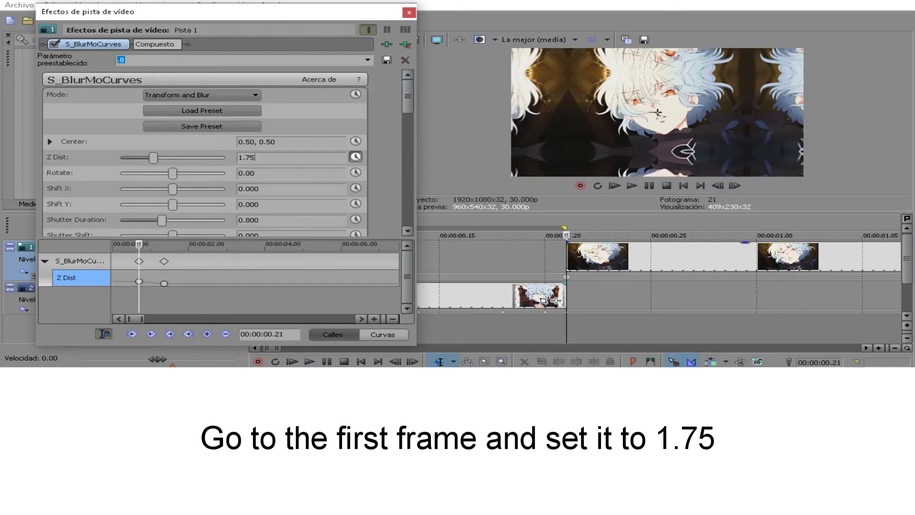
type("1.75")
key("Return")
left_click(567, 281)
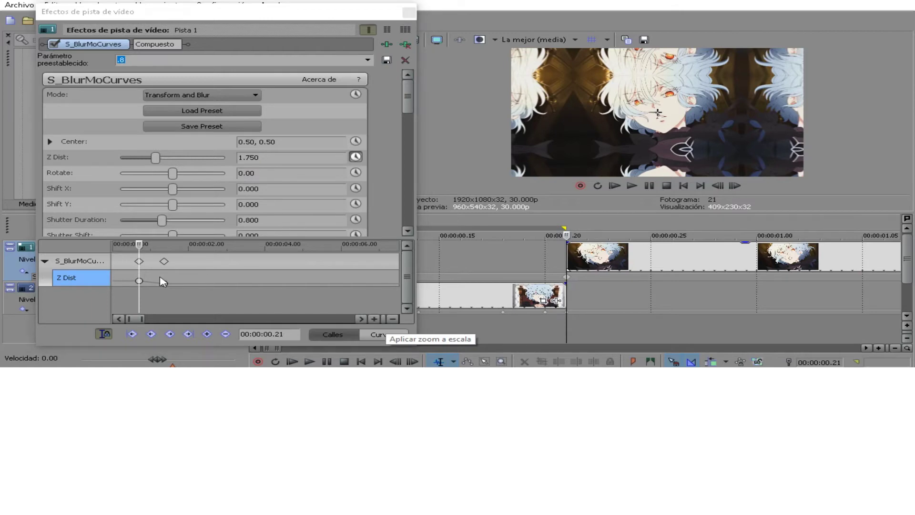
- Copy track 1's Z Dist value at 00:00:01.05, six frames before its last keyframe
scroll(543, 293, "down", 1)
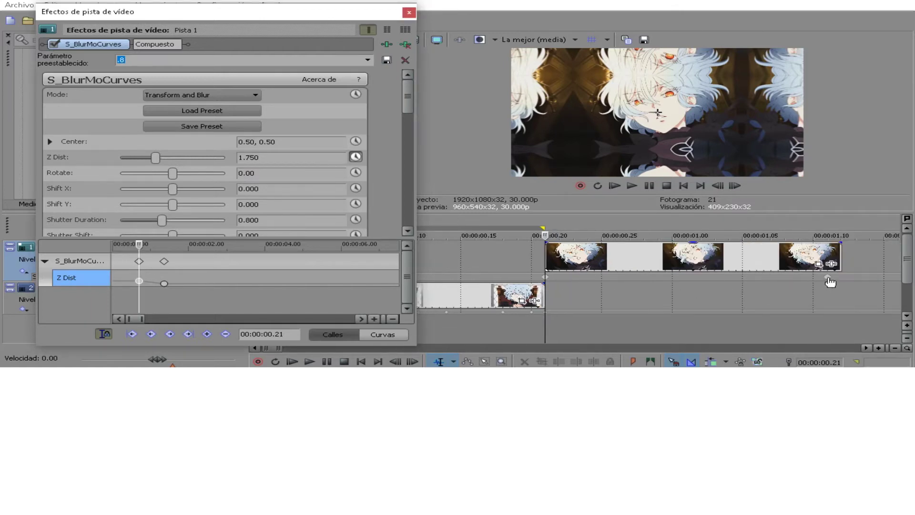
left_click(827, 283)
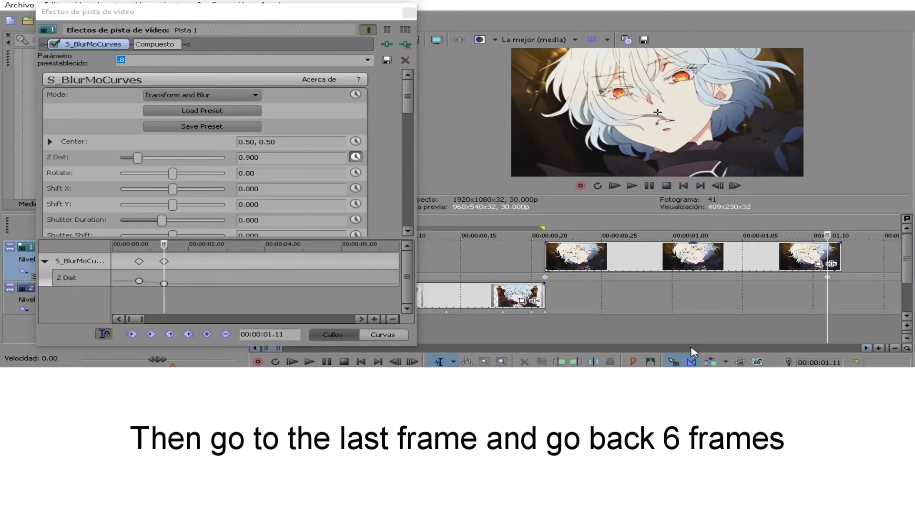
key("Left")
key("Left")
key("Left")
key("Left")
key("Left")
key("Left")
key("Left")
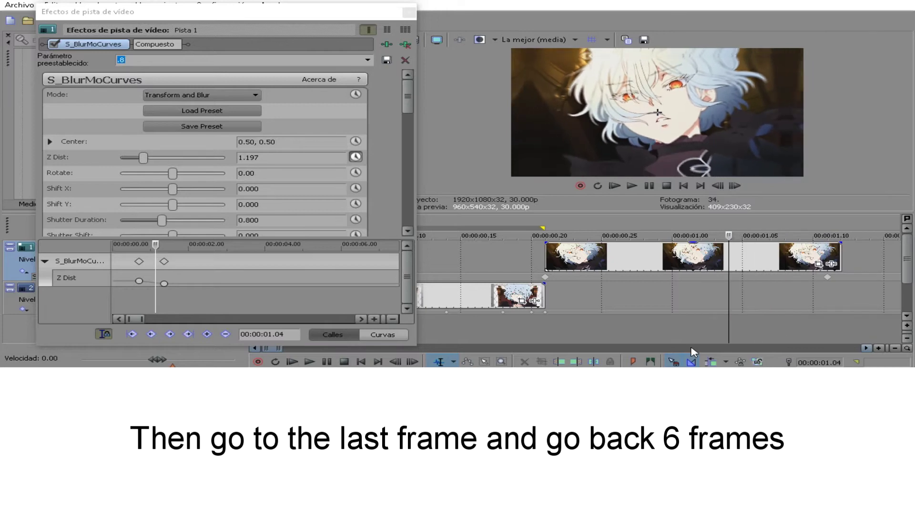
key("Left")
key("Left")
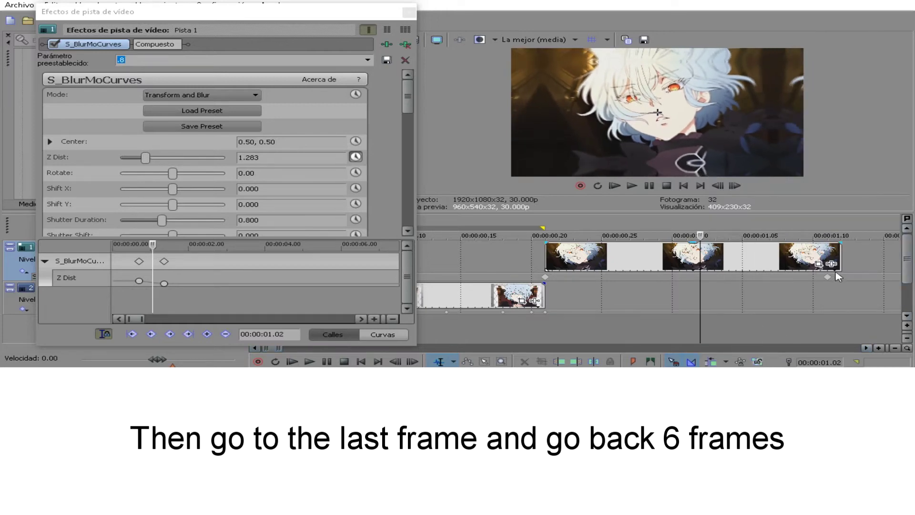
key("Right")
key("Right")
key("Right")
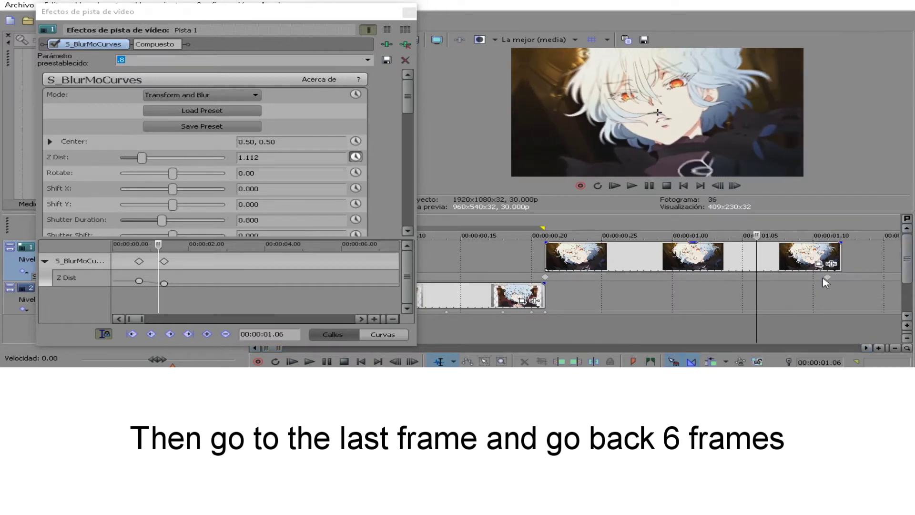
left_click(169, 175)
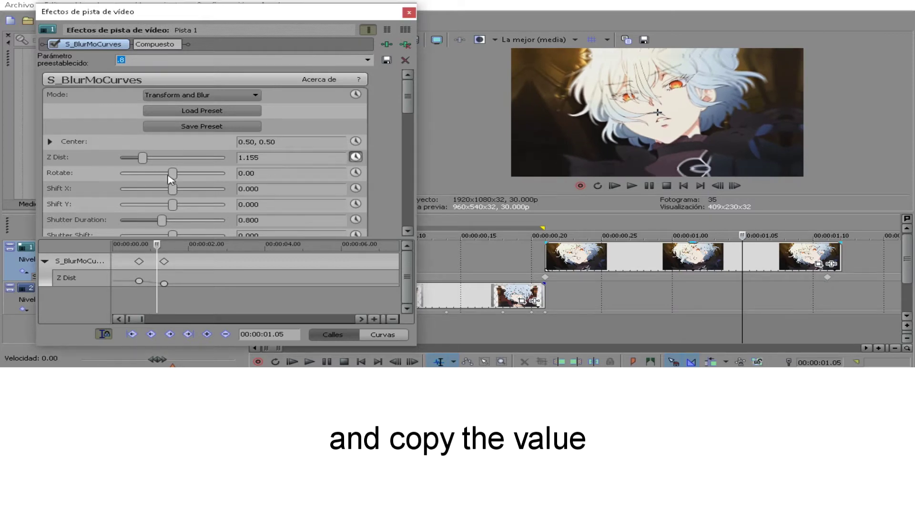
double_click(294, 159)
- Paste the copied Z Dist value of 1.155 as a keyframe at 00:00:00.24, three frames after the first keyframe
scroll(219, 302, "up", 2)
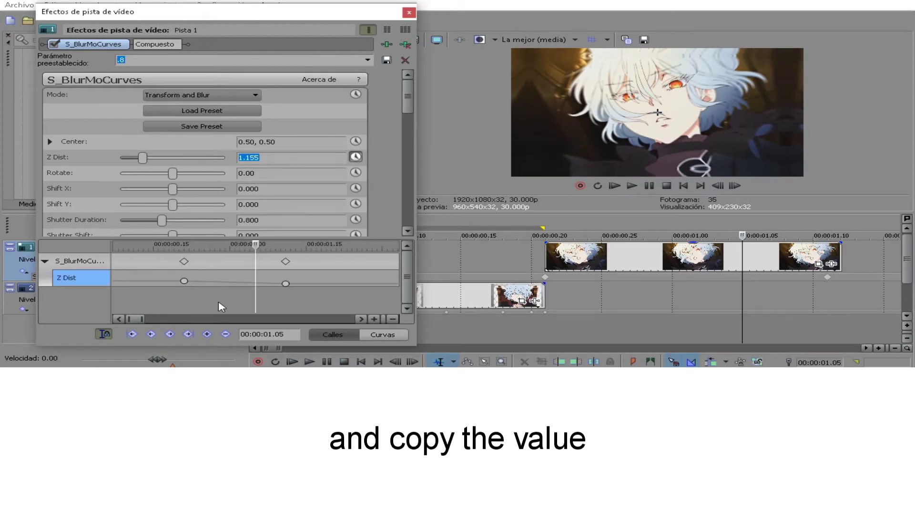
left_click(183, 281)
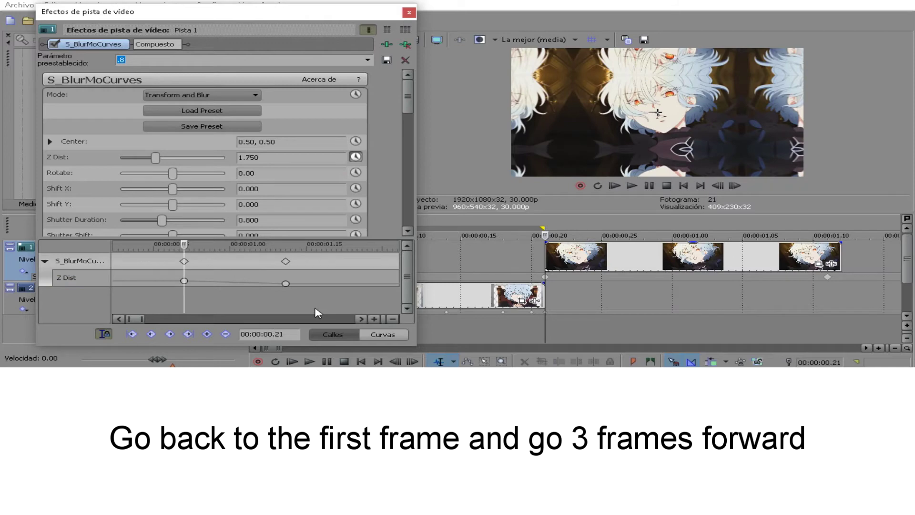
key("alt+Right")
key("alt+Right")
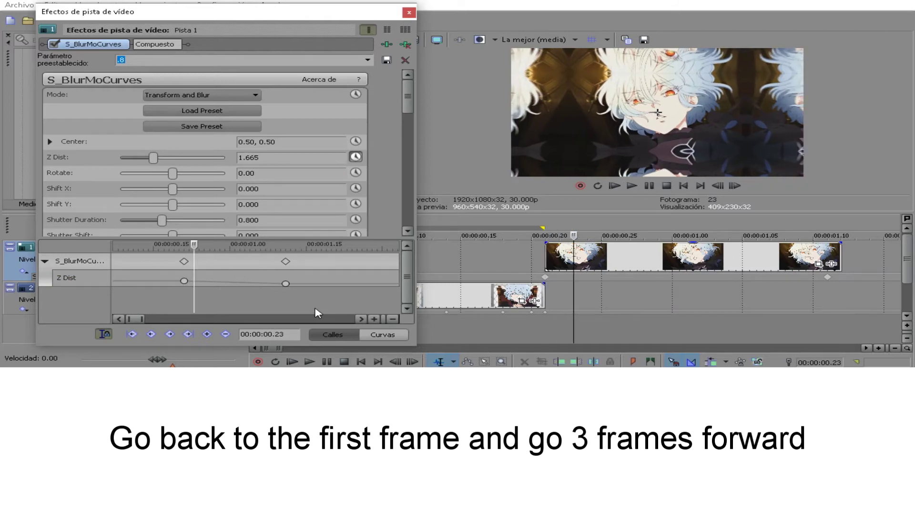
key("alt+Right")
key("Return")
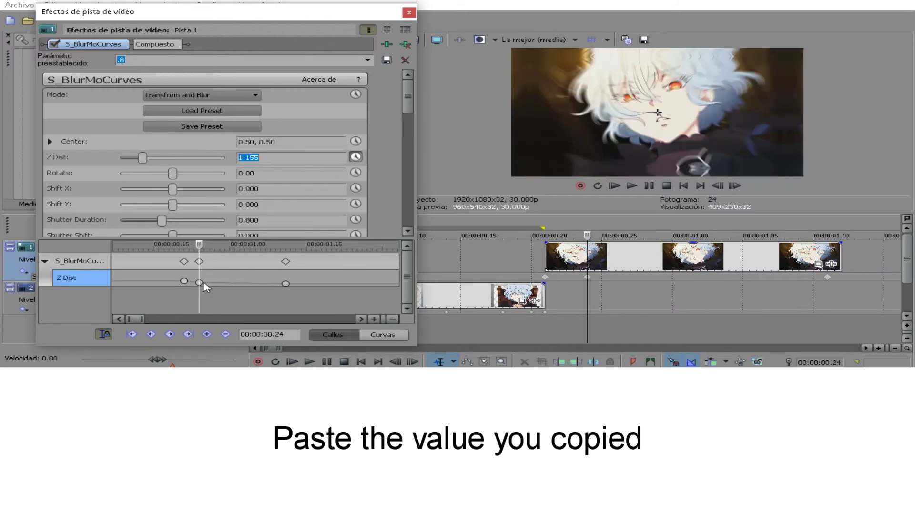
- Apply a fast fade to the first two Z Dist keyframes on track 1
left_click(183, 282)
left_click(184, 282)
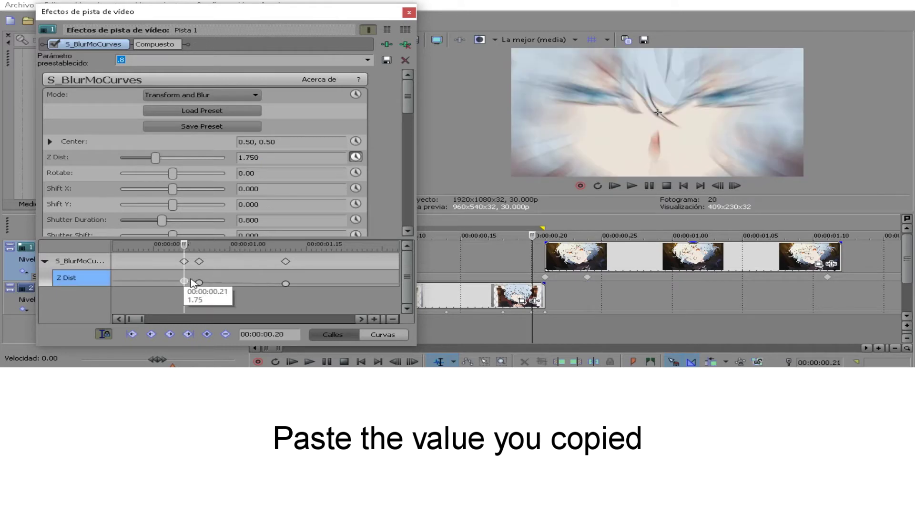
left_click(199, 282, "ctrl")
right_click(200, 282)
left_click(271, 208)
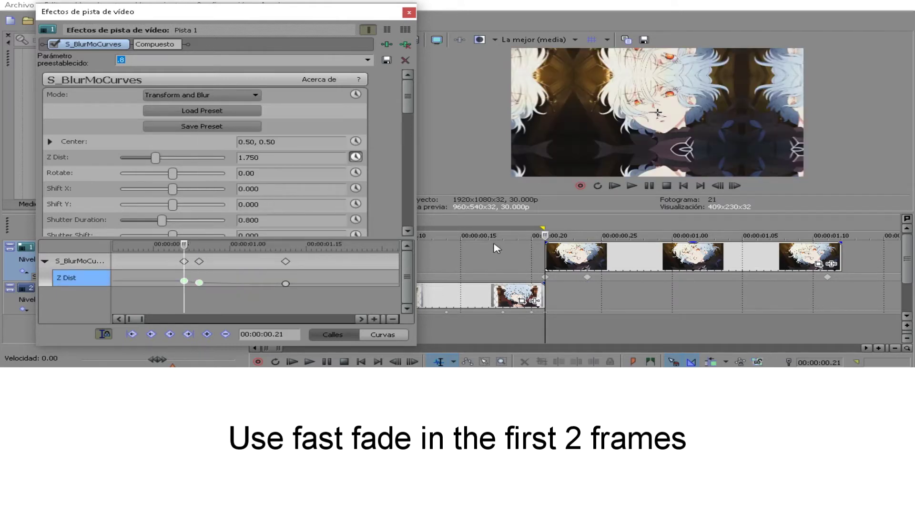
- Close the track effects window and play back the transition between the two clips
left_click(409, 13)
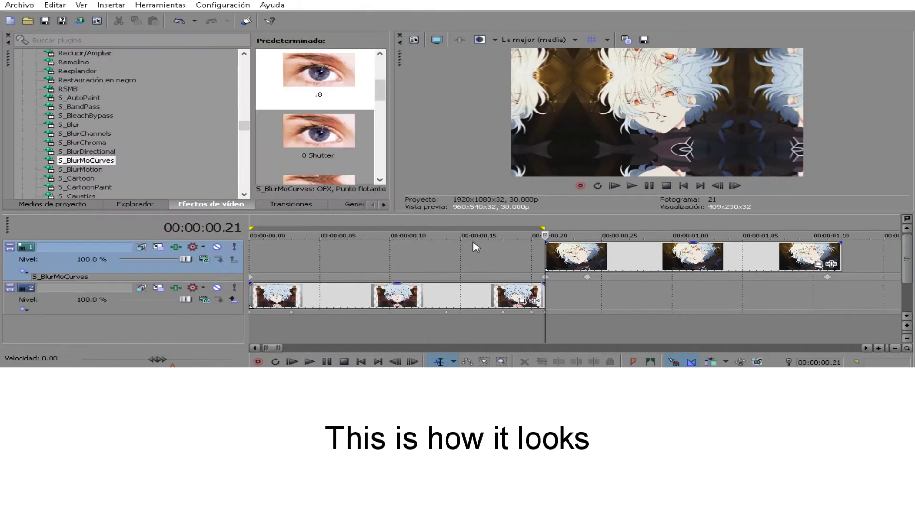
key("space")
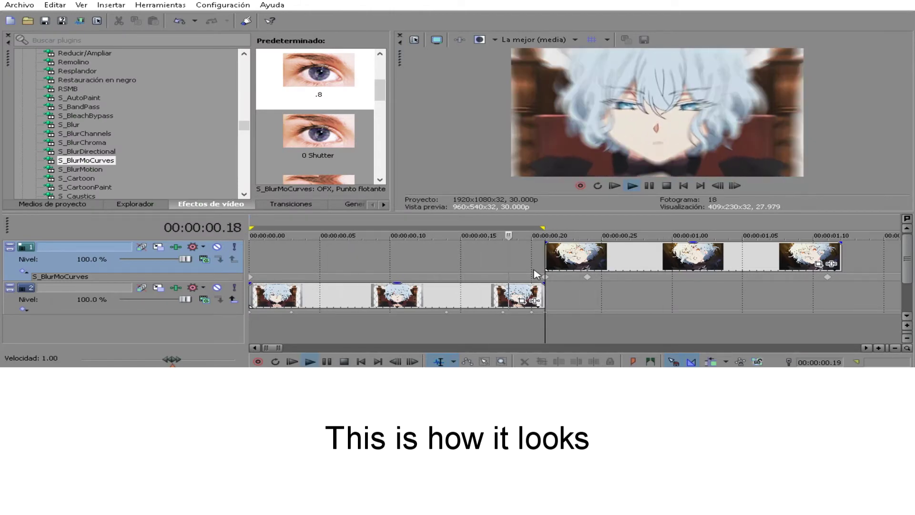
- Add a second S_BlurMoCurves with the .8 preset to track 1 and enable animation for its Z Dist
left_click_drag(319, 70, 172, 279)
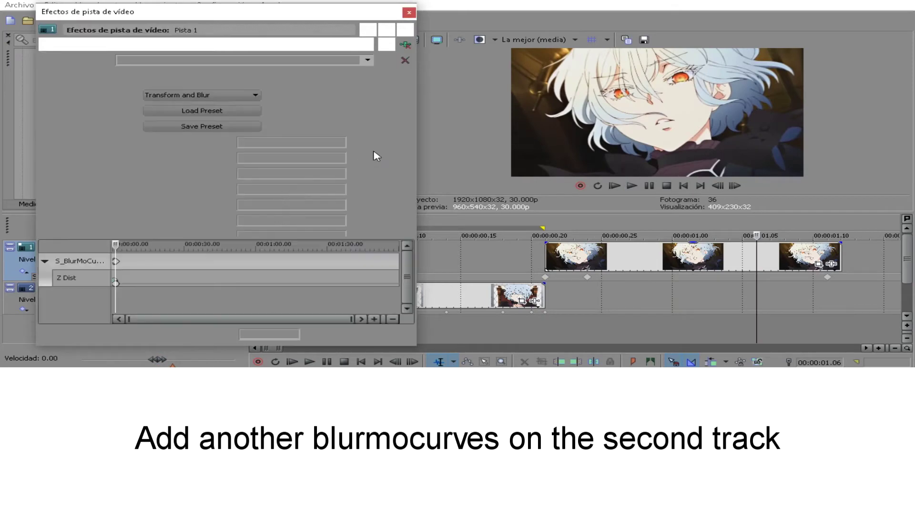
left_click(357, 159)
left_click(357, 158)
left_click(357, 158)
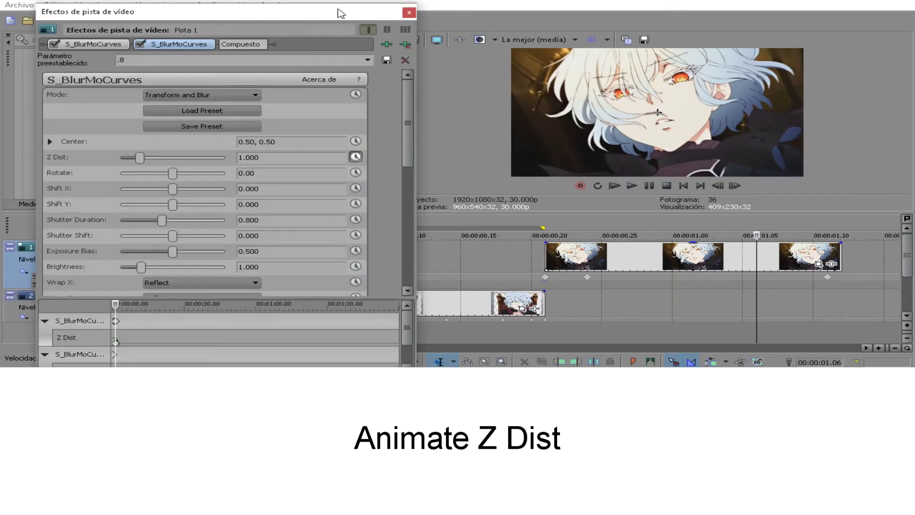
left_click_drag(338, 8, 317, 38)
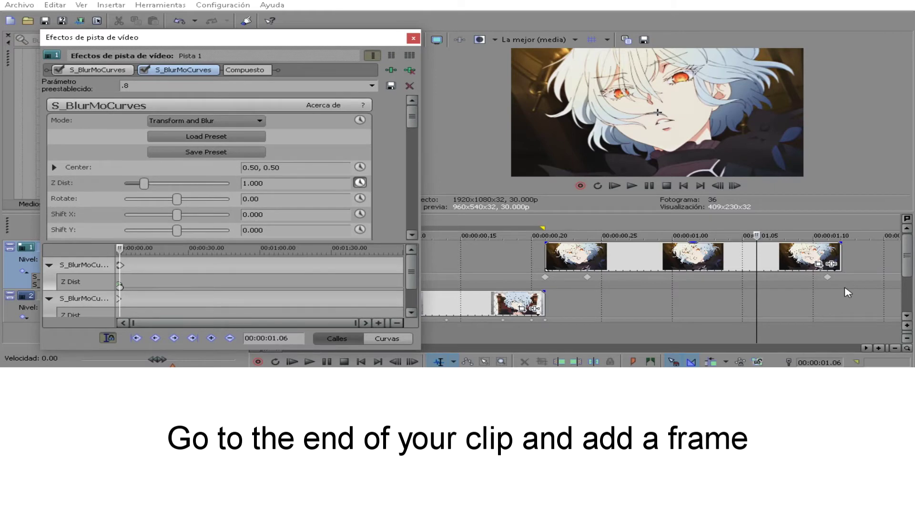
- On the second effect, add a Z Dist keyframe of 1.750 at the clip's end (00:00:01.12) and delete the keyframe at 00:00:00.00
left_click(845, 288)
left_click_drag(333, 185, 16, 221)
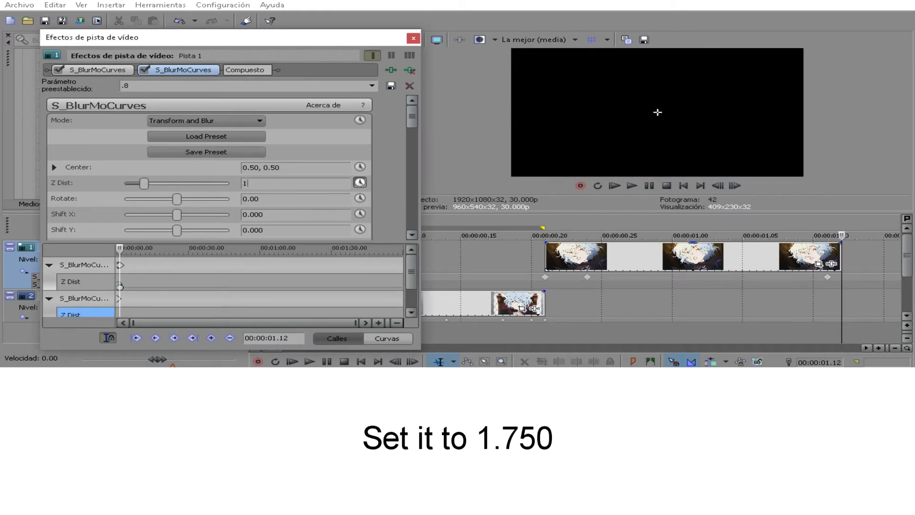
type("1.65")
key("Return")
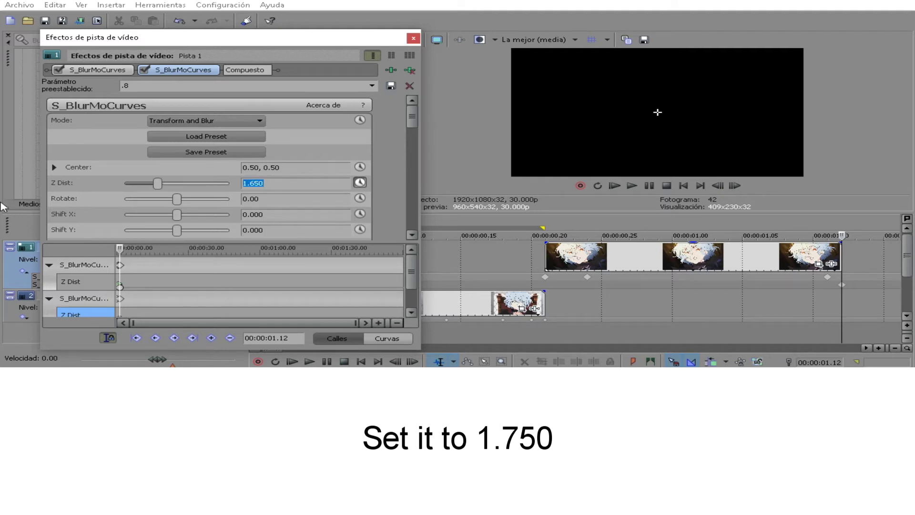
scroll(317, 251, "up", 3)
left_click_drag(307, 243, 321, 198)
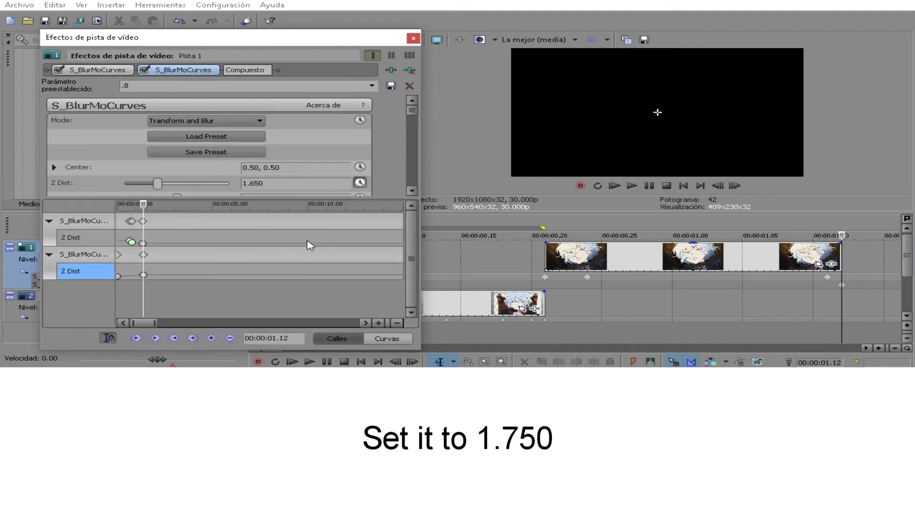
type(".750")
key("Return")
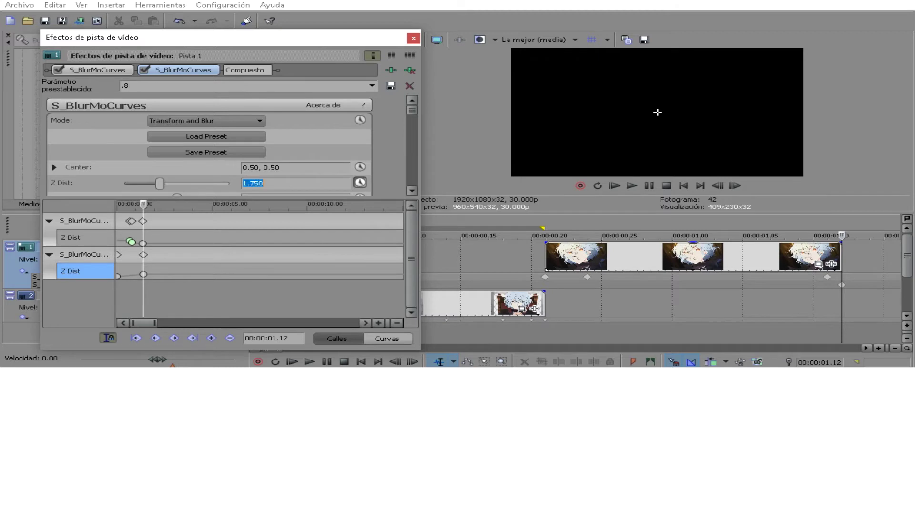
left_click(119, 276)
left_click(143, 274)
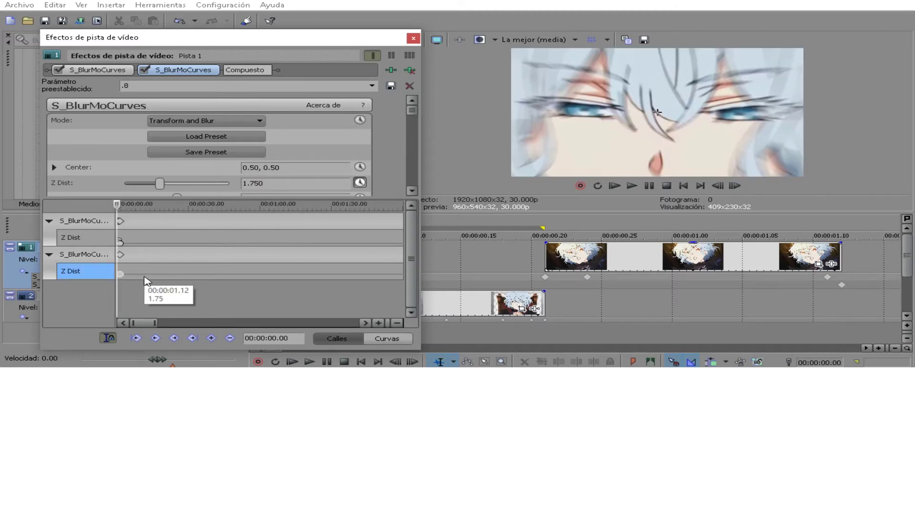
- Add a Z Dist keyframe of 0.900 on the second effect at 00:00:01.05, seven frames before the clip's end
left_click(839, 286)
scroll(667, 321, "up", 1)
key("Left")
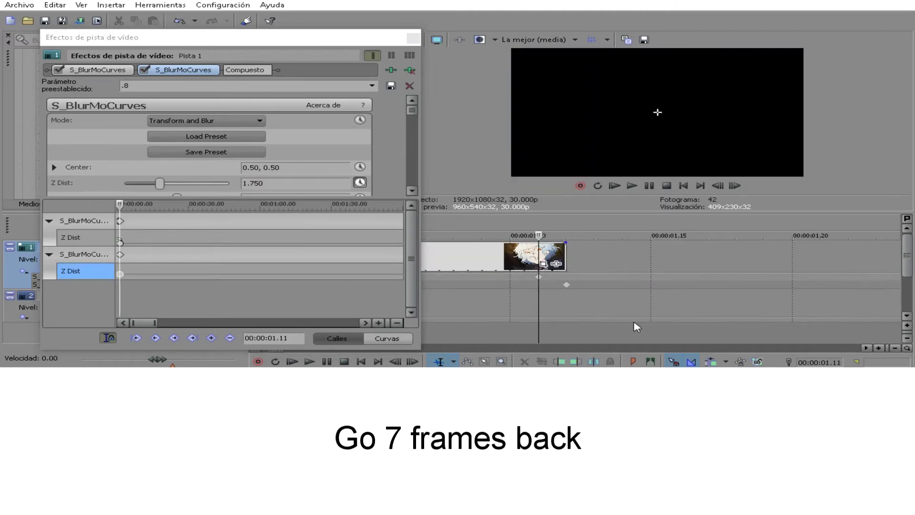
key("Left")
scroll(641, 317, "down", 2)
key("Left")
key("Left")
key("Left")
key("Left")
key("Left")
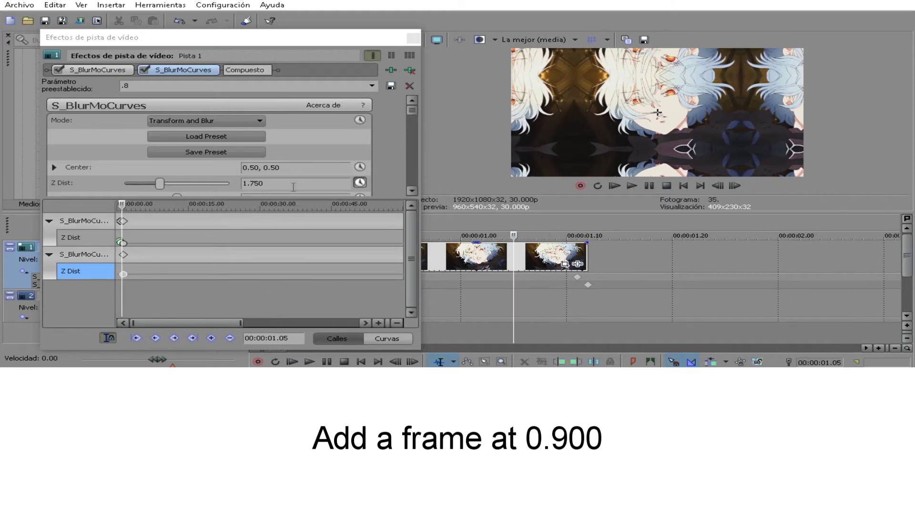
key("Return")
- Copy the second effect's Z Dist value at 00:00:01.06, one frame after its first keyframe
scroll(201, 271, "up", 6)
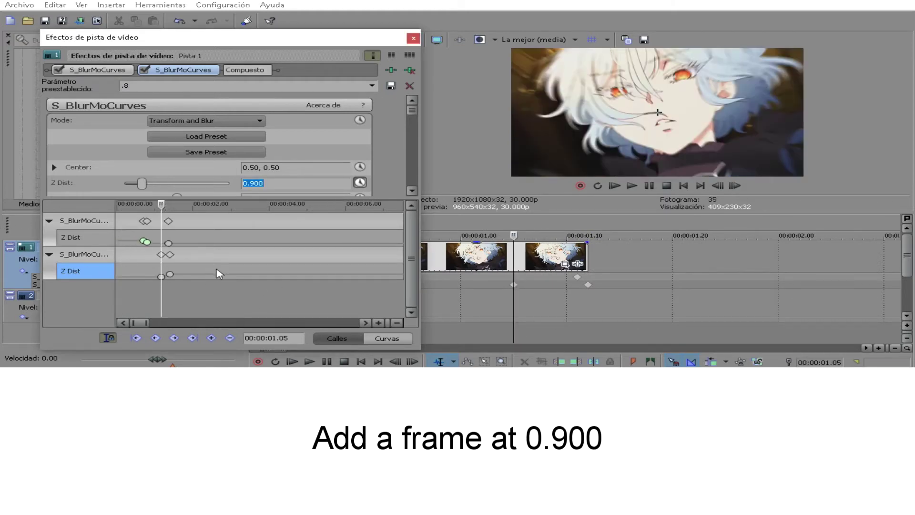
scroll(303, 276, "down", 2)
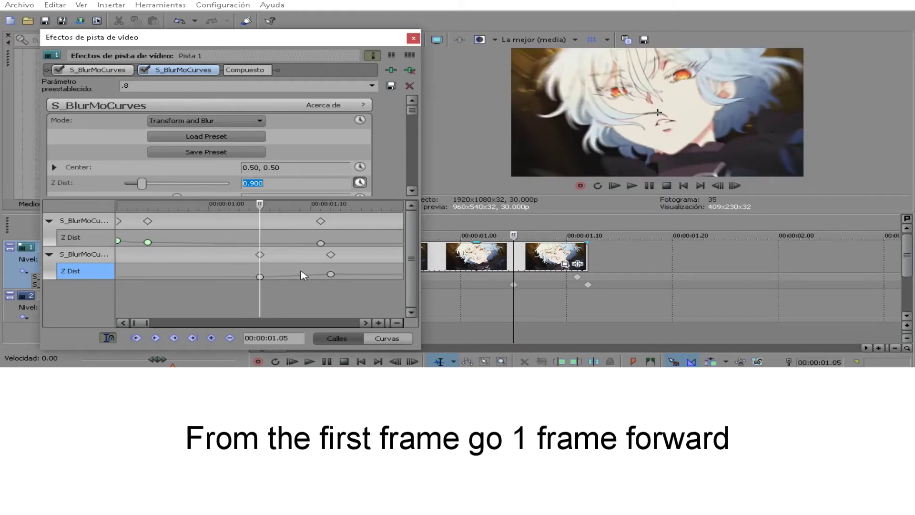
key("Right")
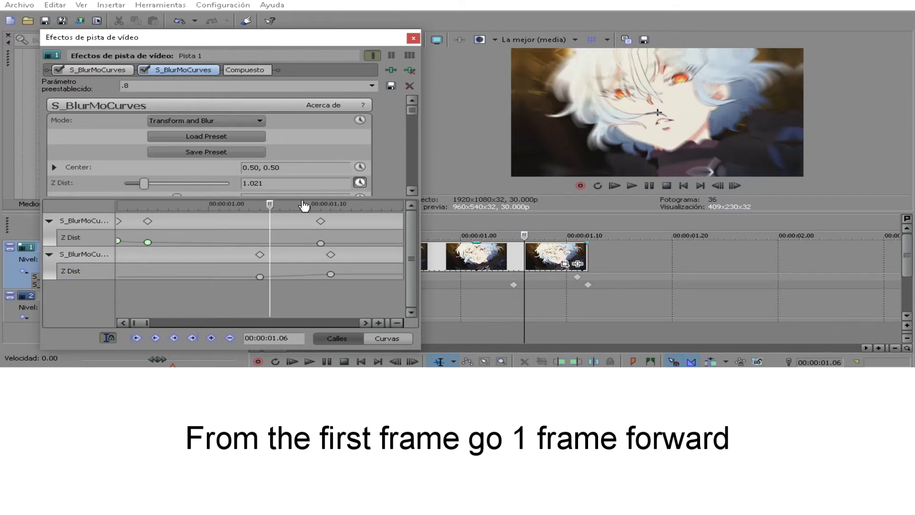
left_click(306, 182)
key("ctrl+c")
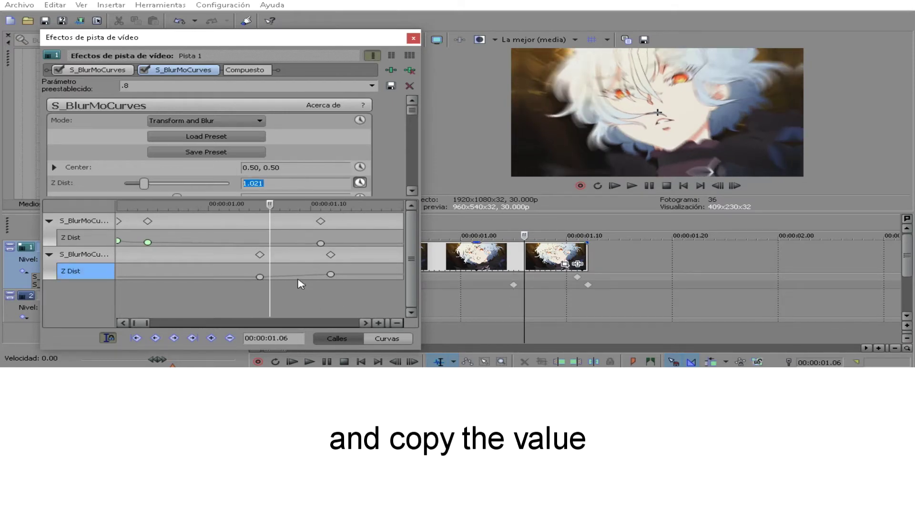
- Paste 1.021 as a Z Dist keyframe at 00:00:01.09, three frames before the last one, and move this effect first in the chain
left_click(330, 274)
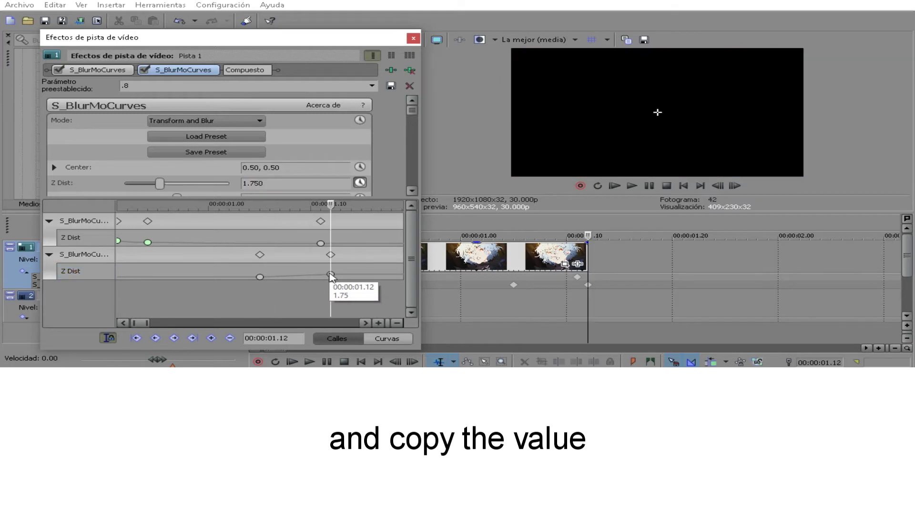
key("Left")
key("Left")
key("Left")
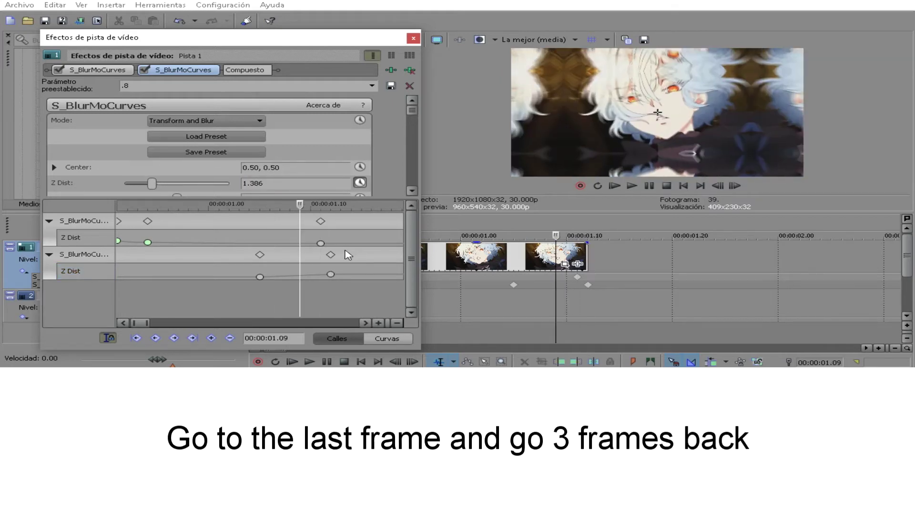
key("ctrl+v")
key("Return")
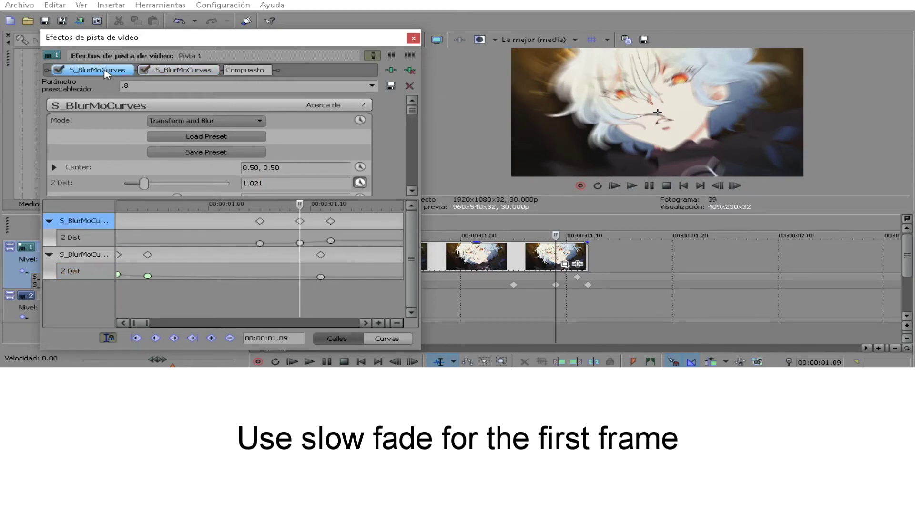
- Set the new effect's first Z Dist keyframe (00:00:01.05) to slow fade and its last two keyframes to manual
left_click(260, 243)
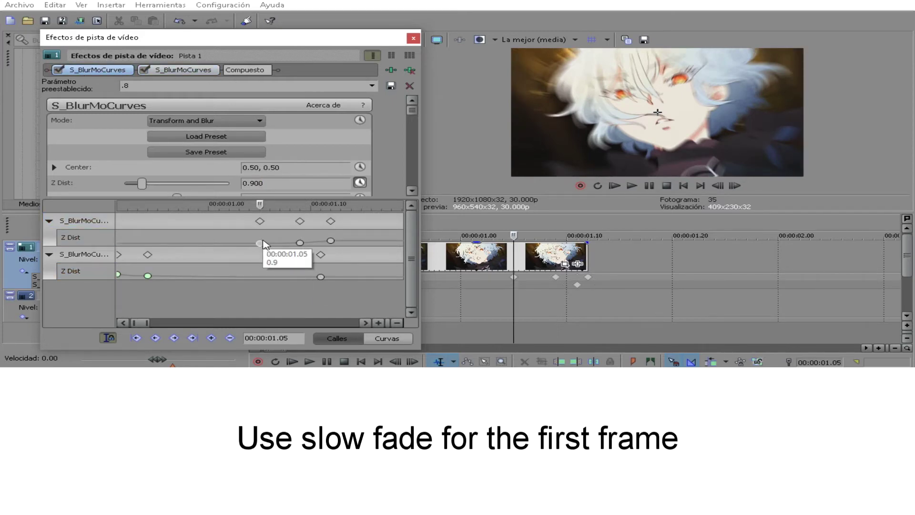
right_click(260, 243)
left_click(314, 178)
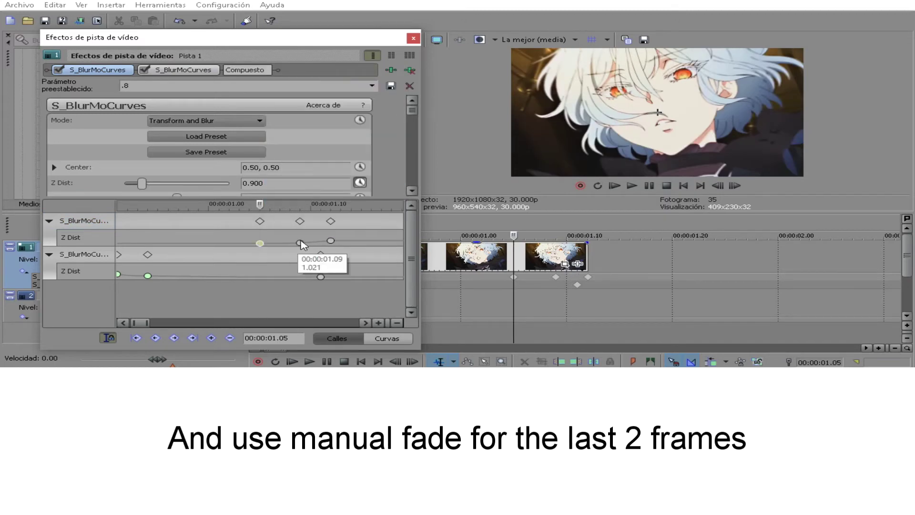
left_click(300, 244)
right_click(331, 241)
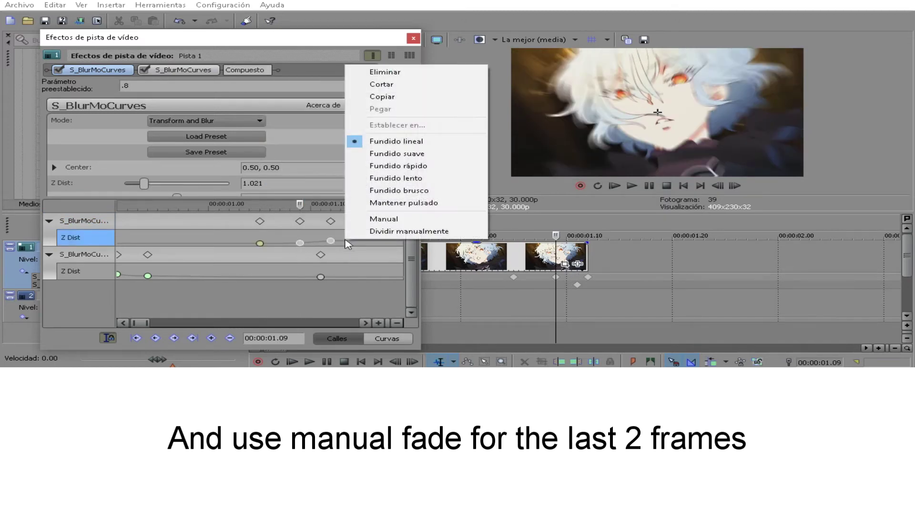
left_click(364, 214)
- Show the Z Dist keyframes as curves and enlarge the effects window and its graph area
left_click(389, 339)
left_click_drag(420, 310, 610, 286)
left_click_drag(497, 198, 508, 135)
scroll(441, 283, "up", 2)
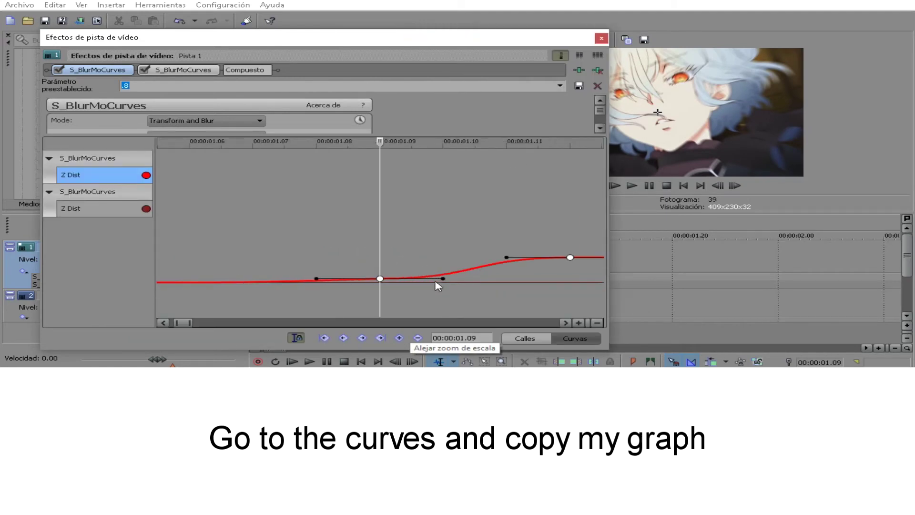
- Stretch the handles of the last two Z Dist keyframes into a long, gradually rising curve, and close the track effects window
left_click_drag(443, 279, 196, 303)
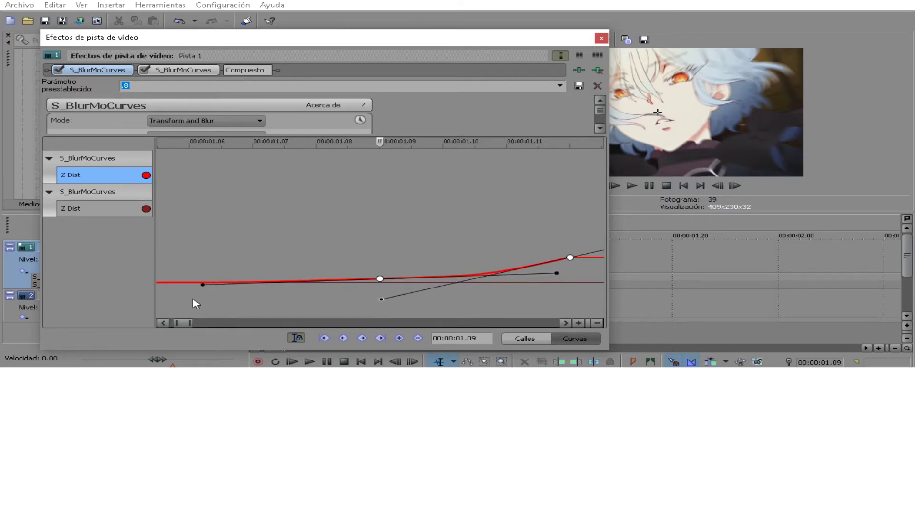
left_click(602, 38)
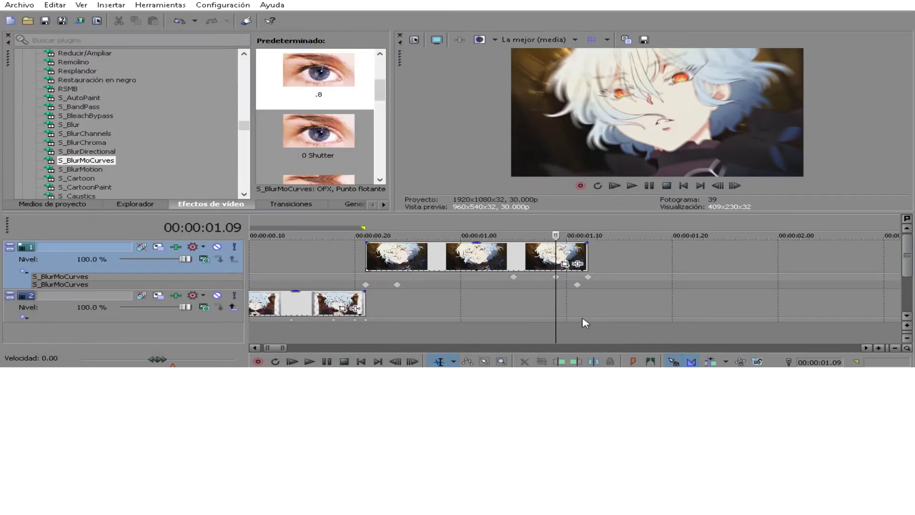
- Loop the section spanning both clips and play it back to check the zoom transition
left_click_drag(589, 320, 387, 324)
left_click_drag(2, 346, 194, 333)
key("q")
key("space")
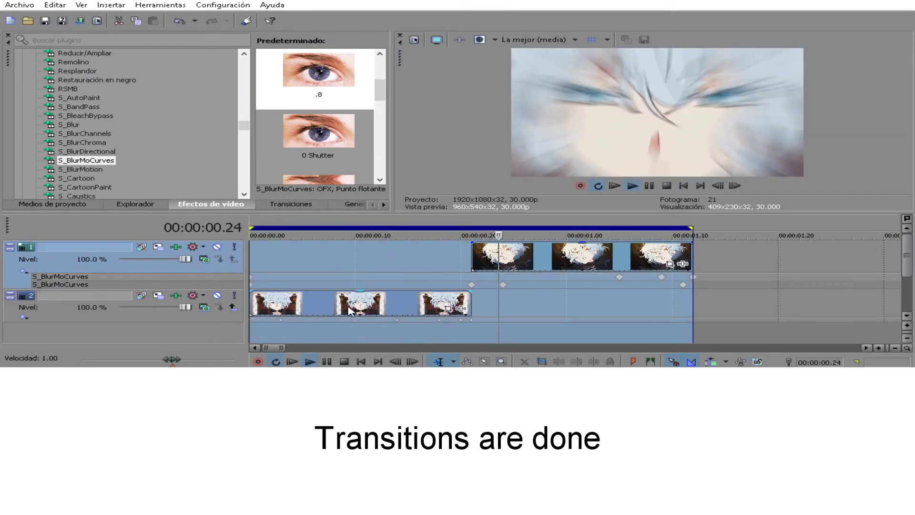
scroll(435, 292, "down", 4)
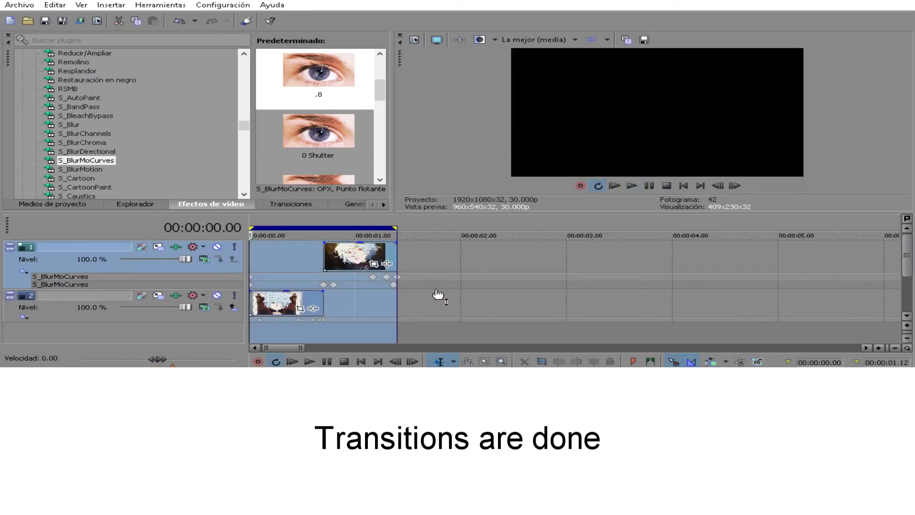
scroll(466, 286, "up", 4)
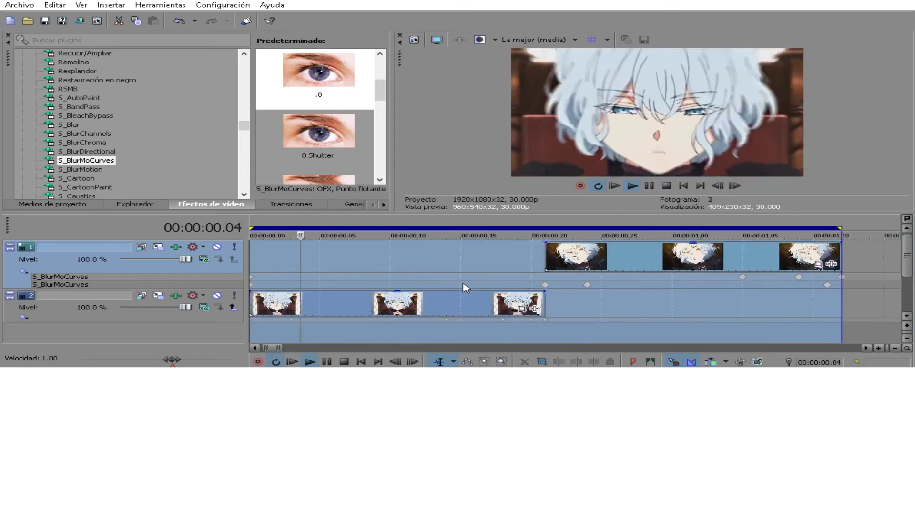
scroll(466, 286, "down", 1)
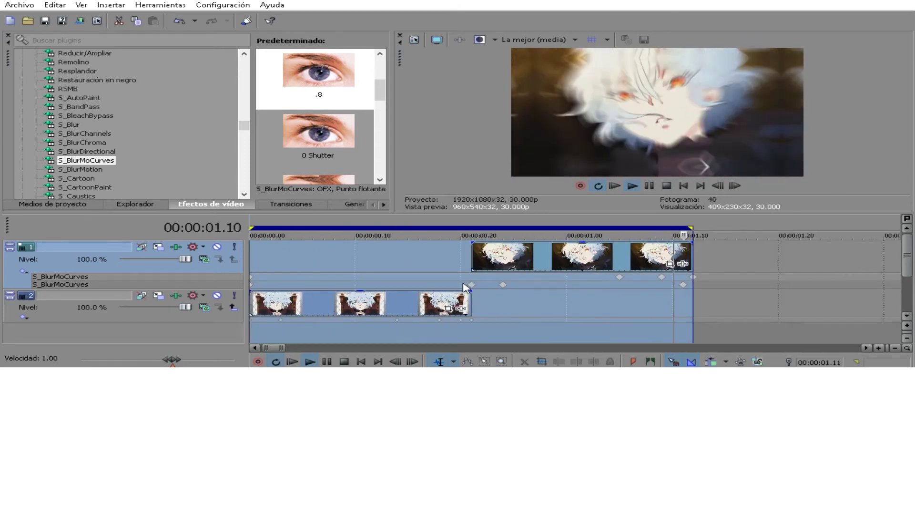
- Add S_BlurMotion with the reflect preset as a track effect on track 1
mouse_move(523, 212)
left_mouse_down()
mouse_move(523, 296)
mouse_move(523, 202)
left_mouse_up()
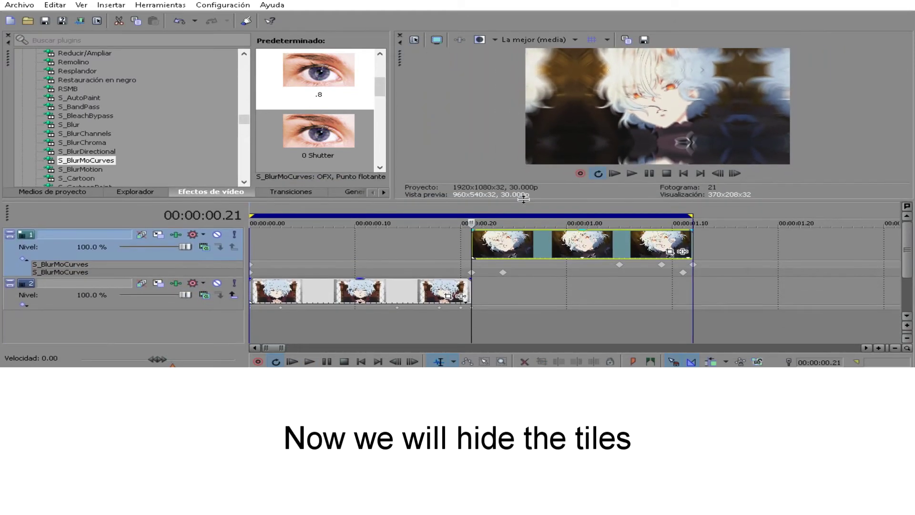
left_click(95, 170)
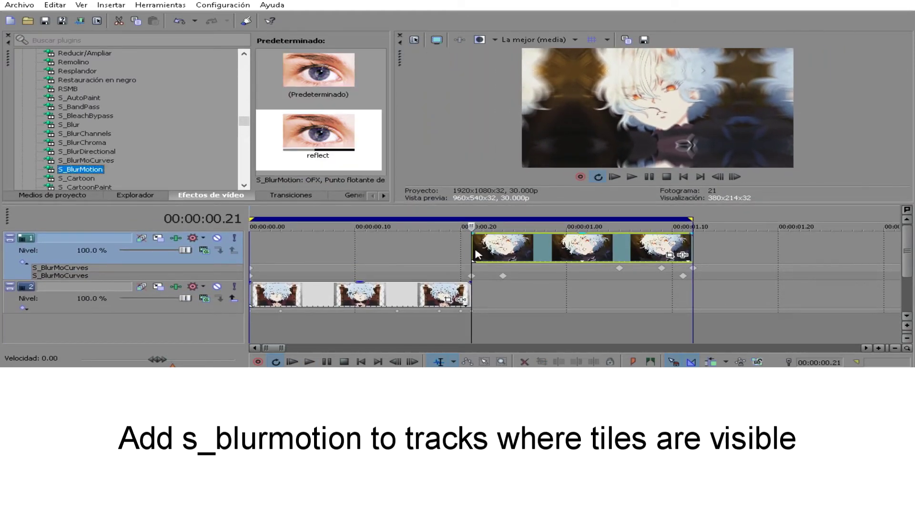
left_click(473, 250)
left_click_drag(307, 93, 340, 72)
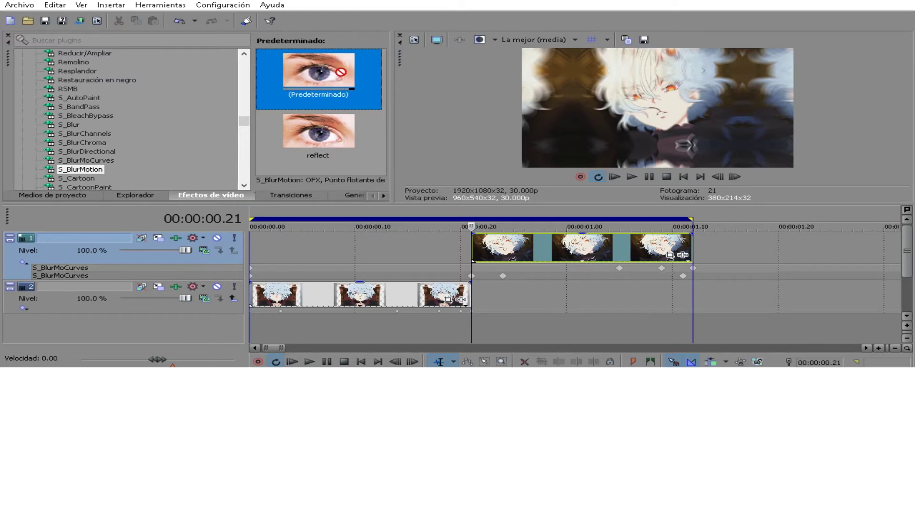
left_click_drag(318, 130, 183, 267)
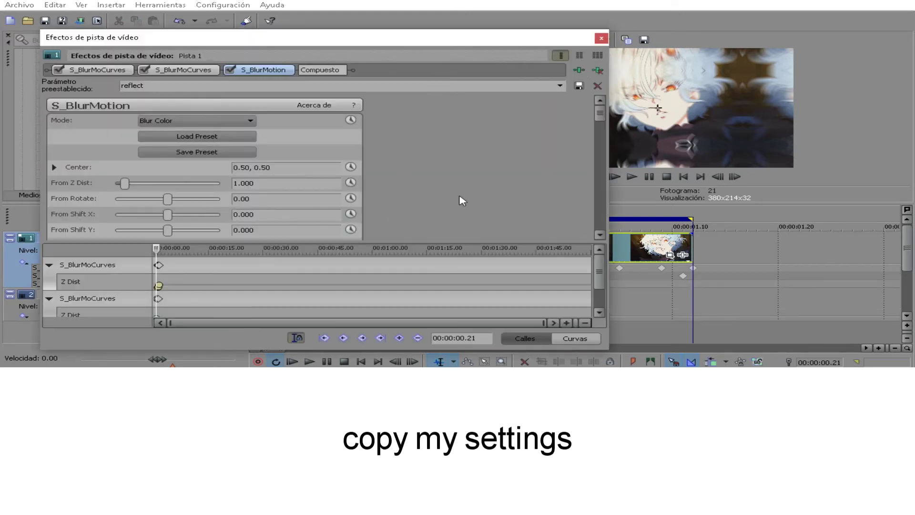
- Resize and reposition the track effects window to show the S_BlurMotion parameters from From Z Dist to Blur Res
left_click_drag(587, 210, 485, 212)
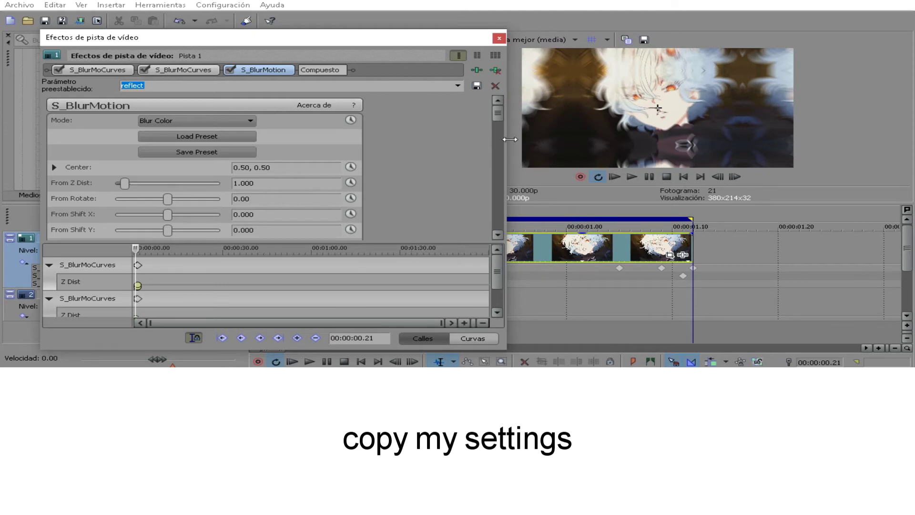
scroll(386, 237, "down", 3)
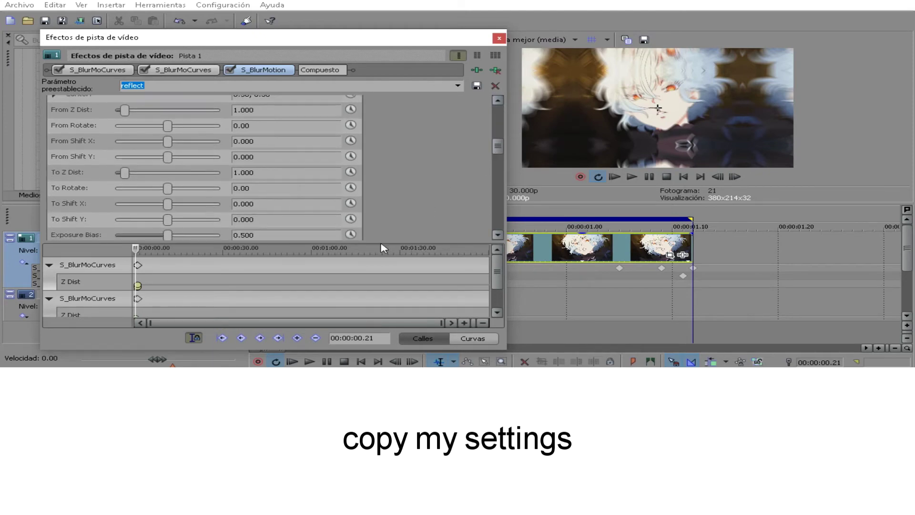
left_click_drag(380, 242, 387, 305)
left_click_drag(374, 43, 410, 20)
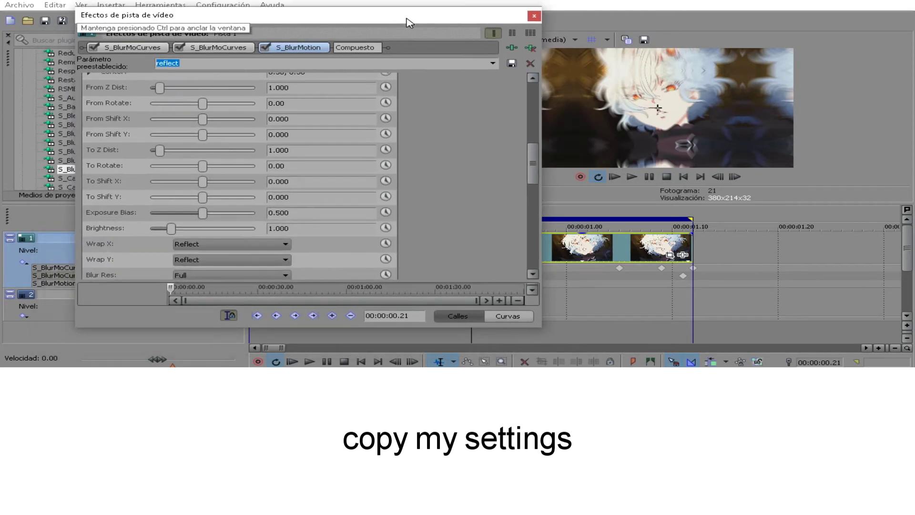
left_click_drag(464, 7, 461, 0)
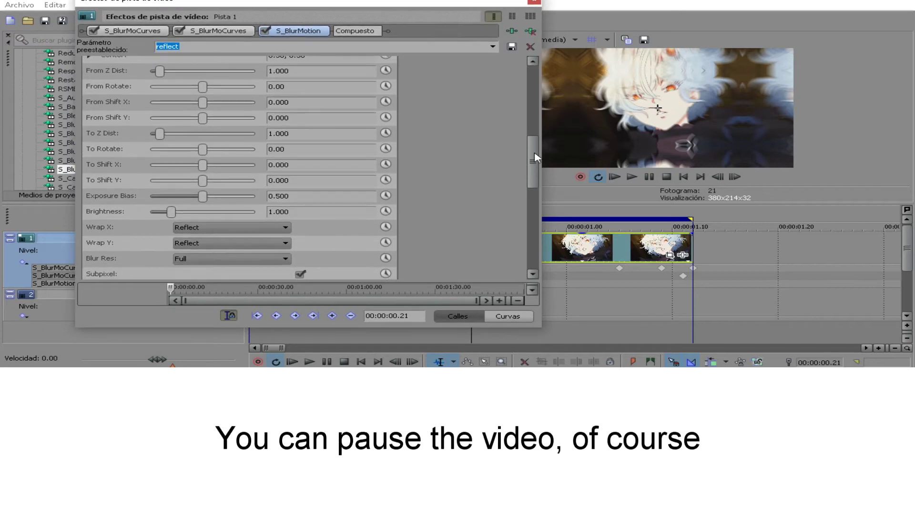
left_click_drag(539, 175, 539, 154)
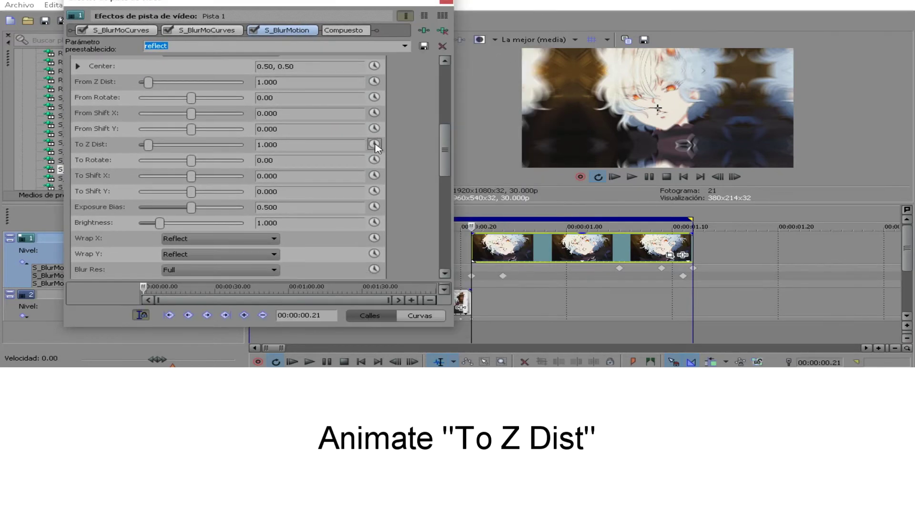
- Enable animation for S_BlurMotion's To Z Dist and enlarge the keyframe area to show its lane
scroll(534, 280, "up", 2)
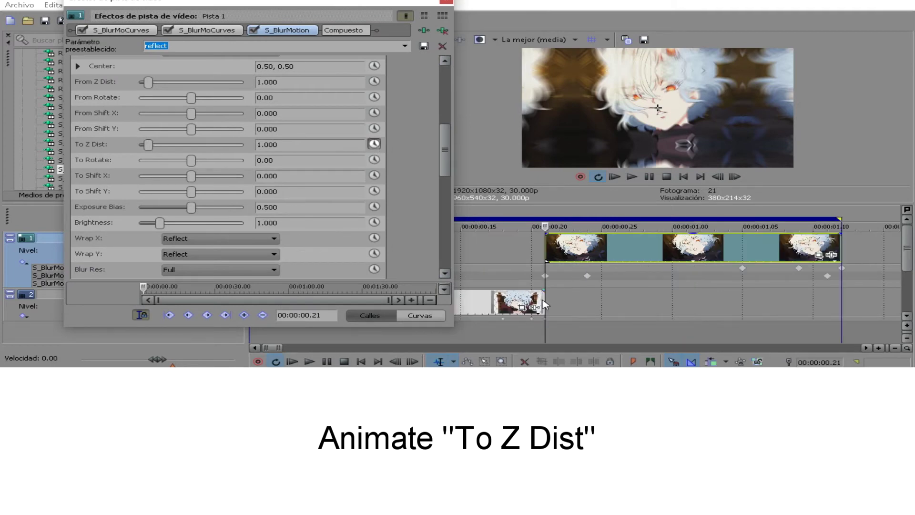
left_click(548, 289)
scroll(548, 288, "up", 2)
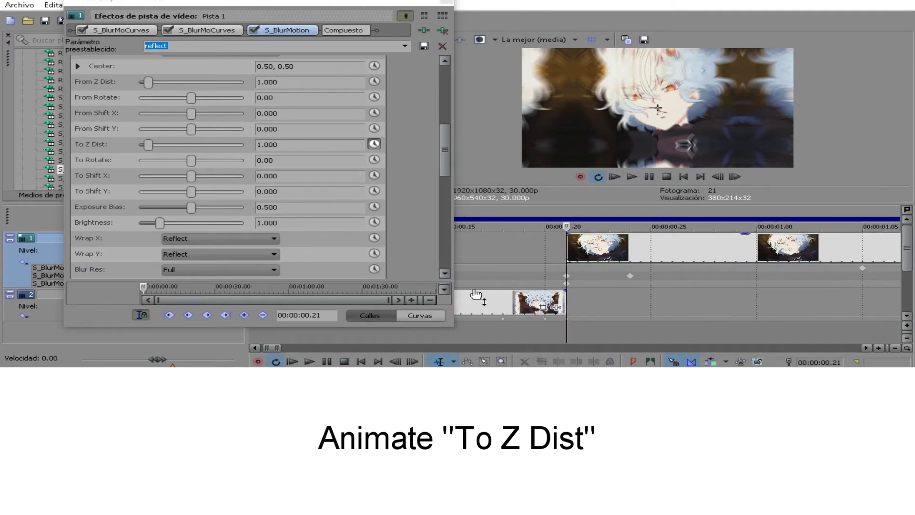
left_click_drag(321, 280, 361, 183)
left_click_drag(446, 92, 446, 133)
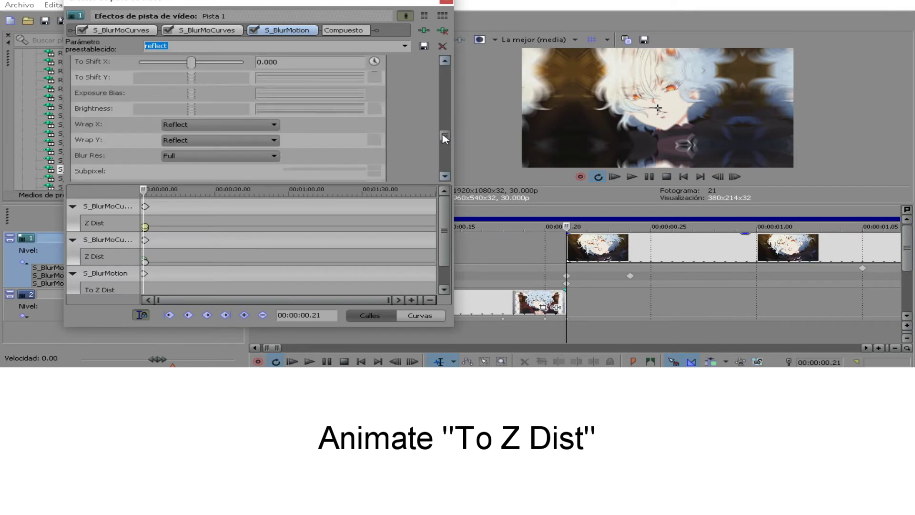
left_click_drag(445, 209, 446, 231)
- Delete the To Z Dist keyframe at 00:00:00.00 and select the one at 00:00:00.21
scroll(274, 284, "up", 8)
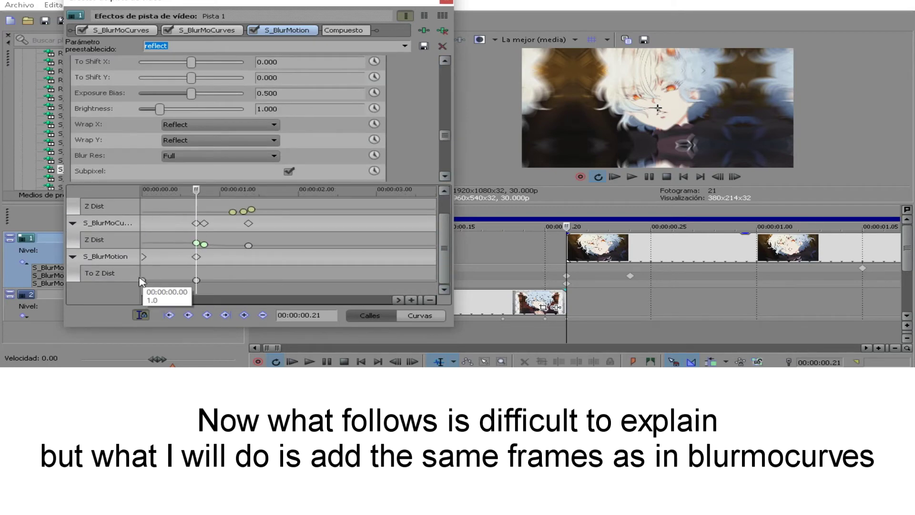
left_click(145, 282)
left_click(196, 280)
scroll(261, 272, "up", 3)
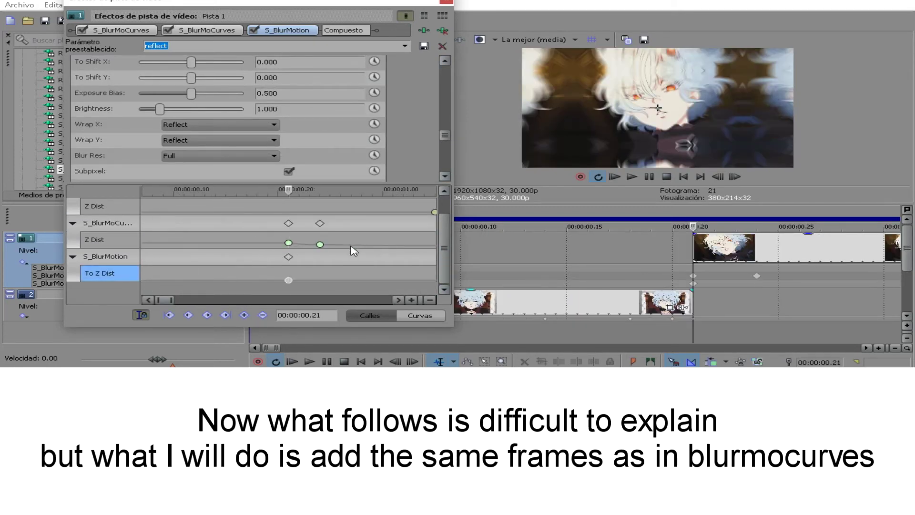
- Add a To Z Dist keyframe at 00:00:00.24, aligned with the second Z Dist keyframe of the S_BlurMoCurves effect above it
left_click_drag(443, 136, 443, 116)
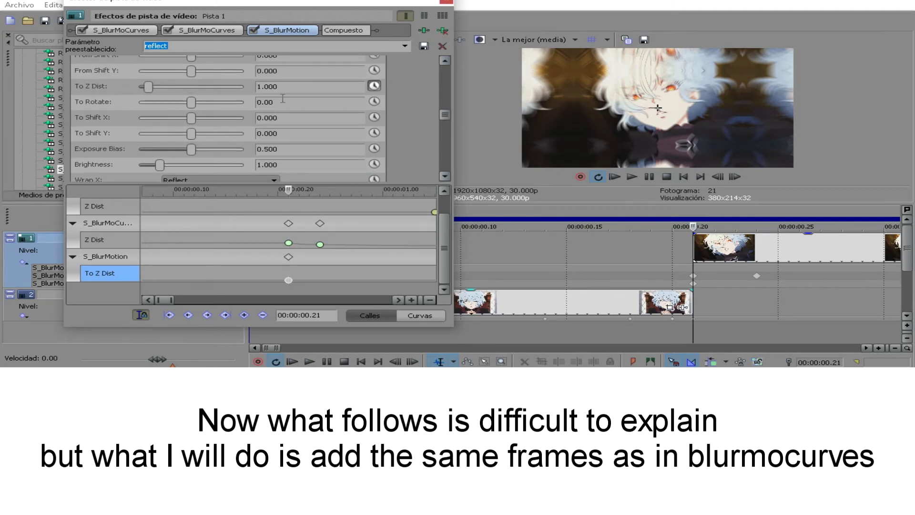
scroll(376, 267, "down", 2)
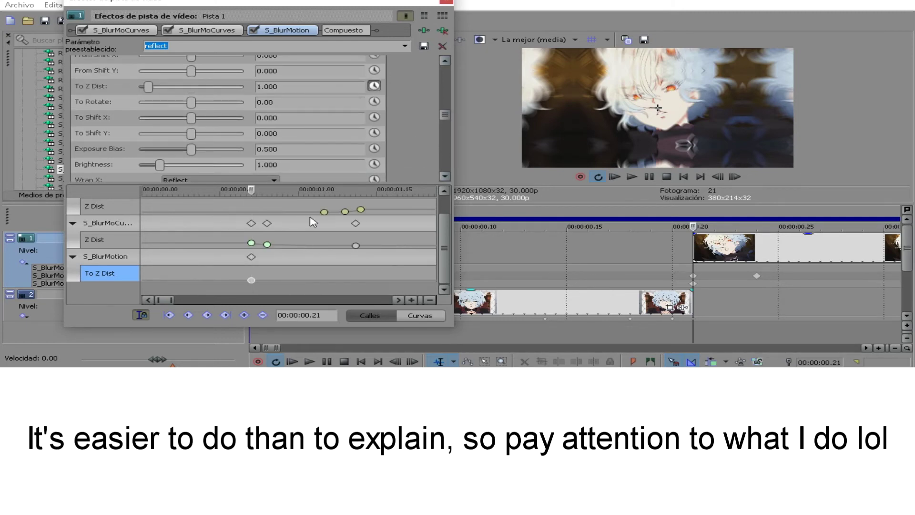
scroll(298, 258, "up", 2)
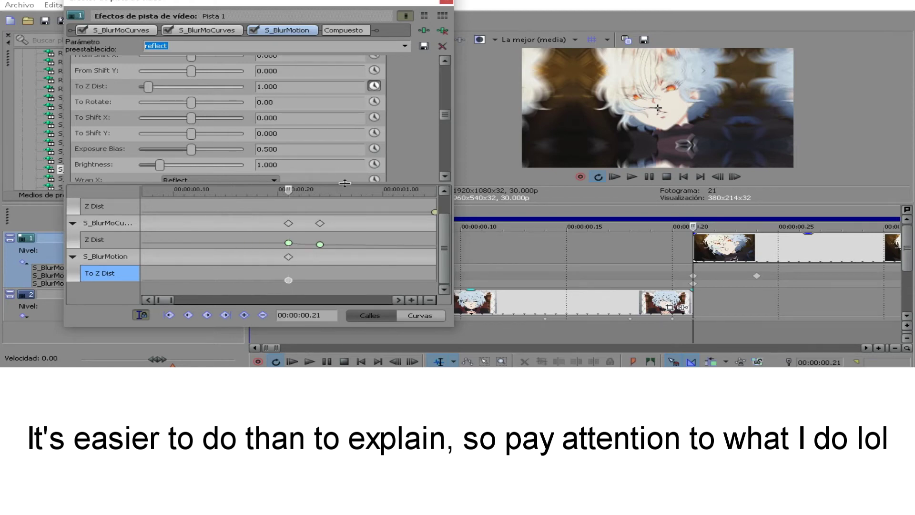
left_click_drag(353, 285, 332, 285)
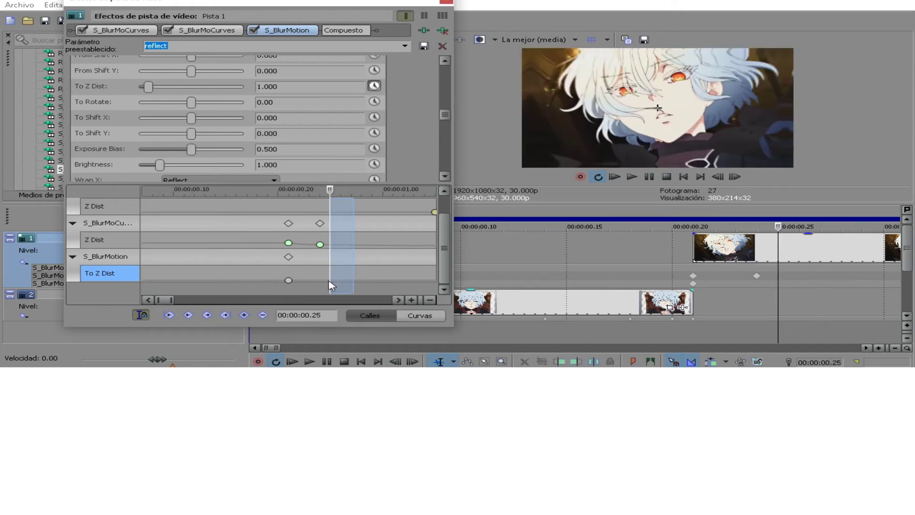
left_click(320, 244)
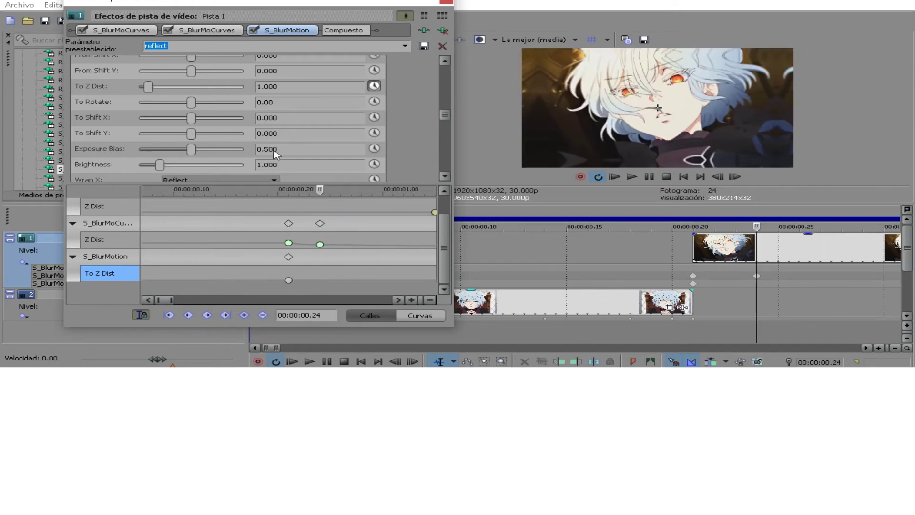
left_click(244, 315)
- Set the To Z Dist keyframe at 00:00:00.21 to 1.250 with a fast fade, and return to the keyframe at 00:00:00.24
left_click(288, 281)
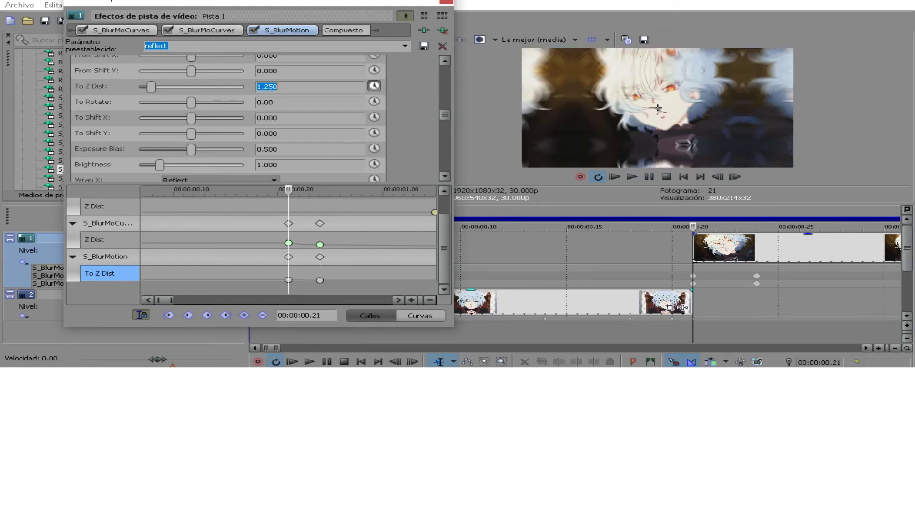
right_click(289, 281)
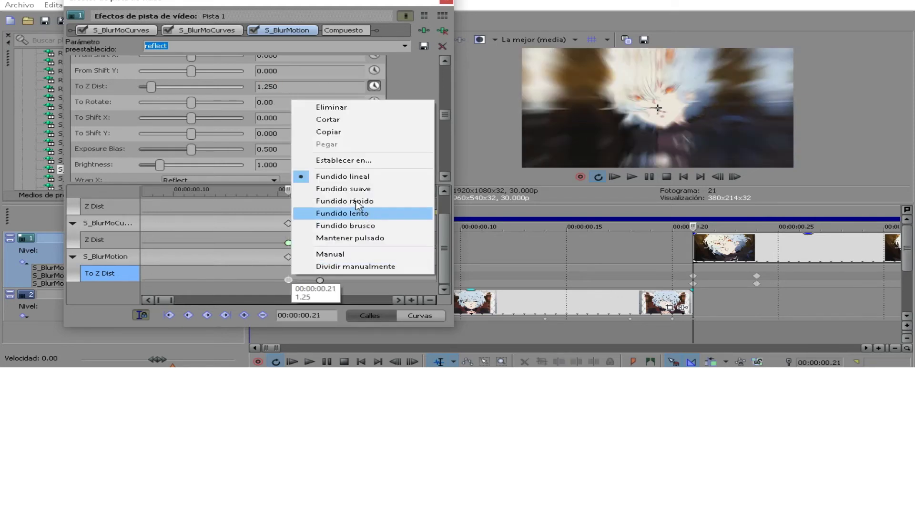
left_click(356, 201)
key("Right")
key("Right")
key("Right")
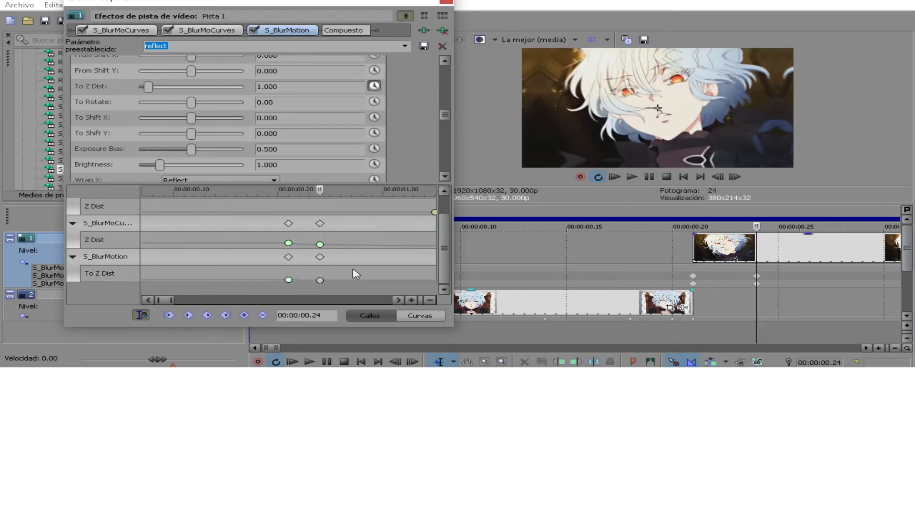
- Add a To Z Dist keyframe at 00:00:01.05, aligned with the first Z Dist keyframe of the first S_BlurMoCurves effect
scroll(344, 266, "down", 2)
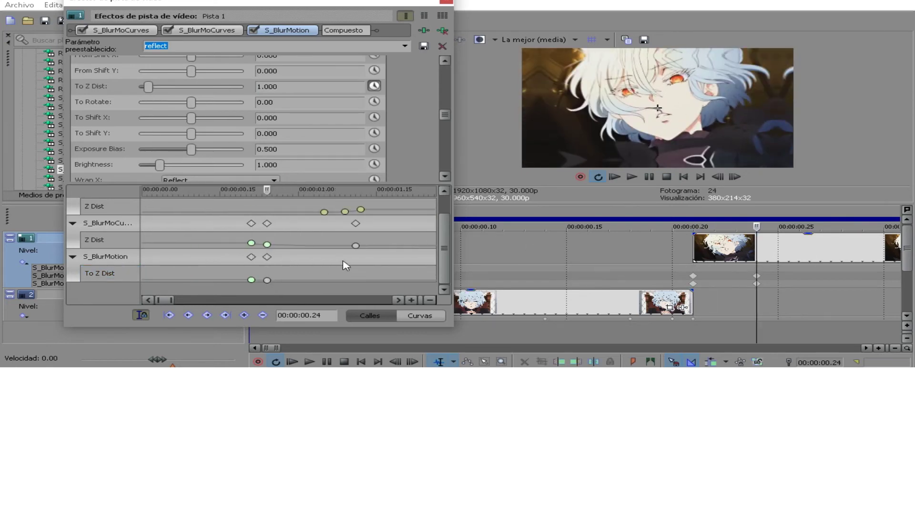
left_click(323, 286)
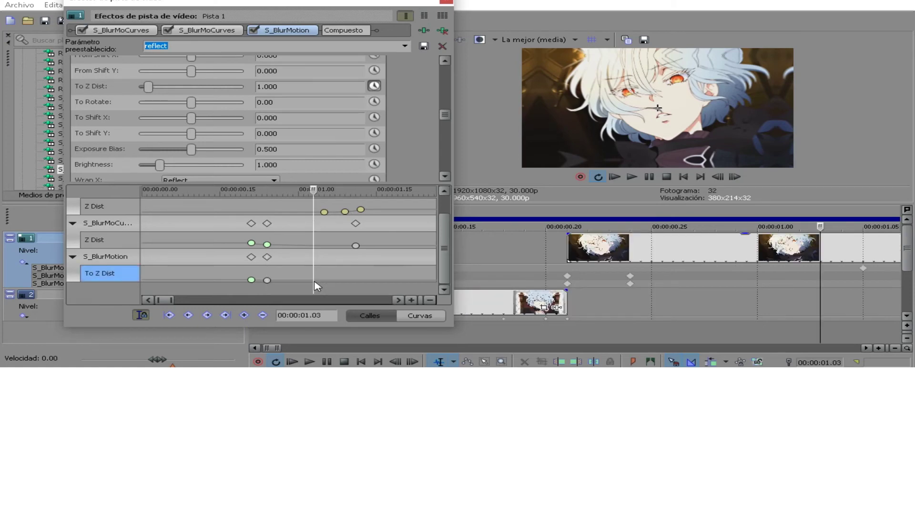
left_click(93, 274)
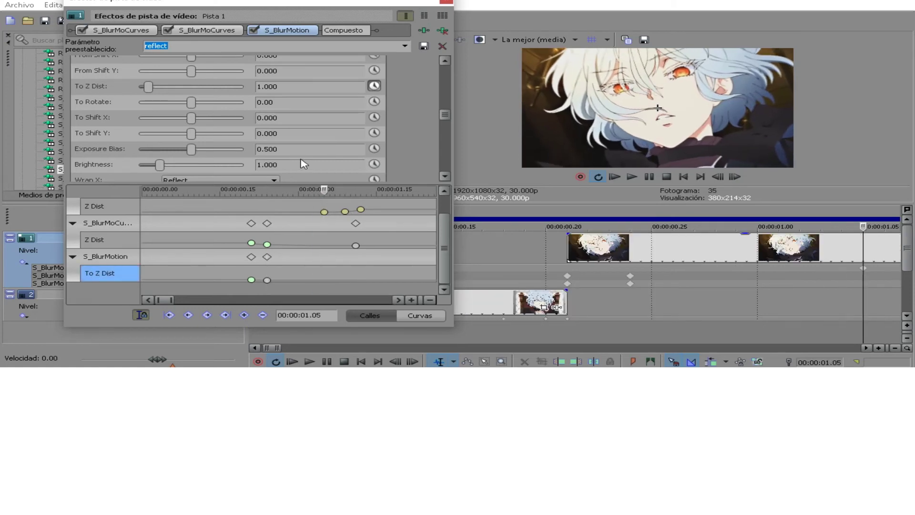
left_click(244, 316)
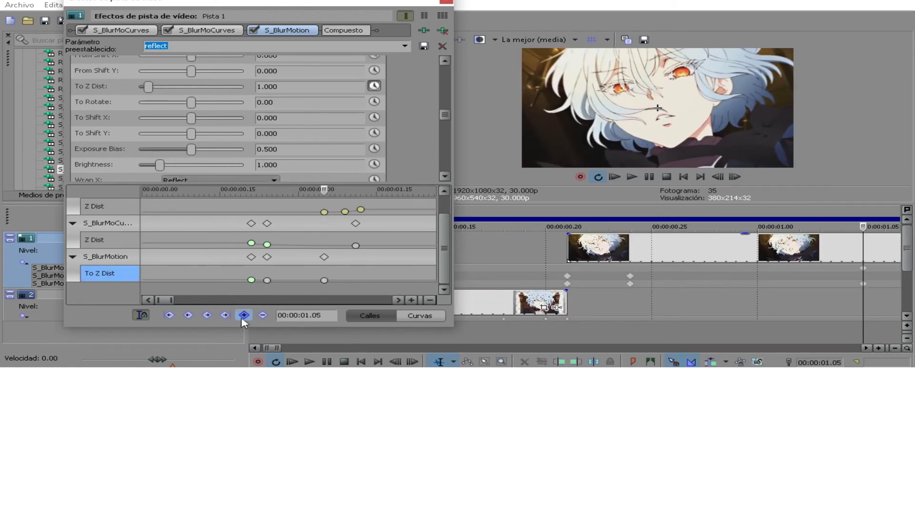
- Add a To Z Dist keyframe of 1.400 at 00:00:01.12, aligned with the last Z Dist keyframe of the first S_BlurMoCurves
left_click(351, 284)
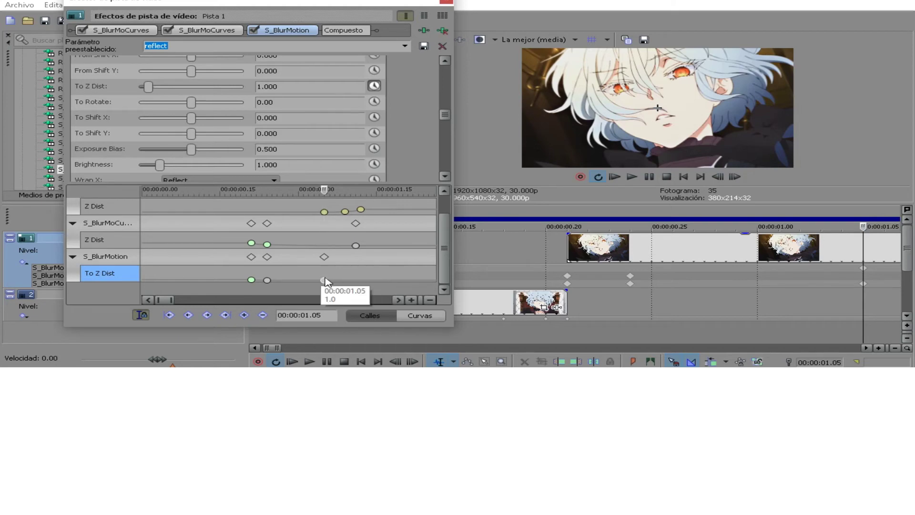
key("Left")
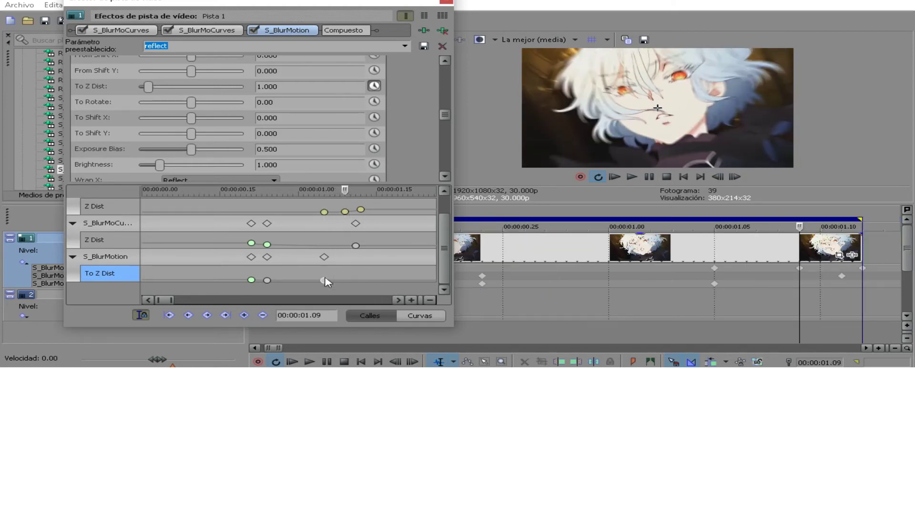
left_click(325, 279)
left_click_drag(356, 288, 361, 288)
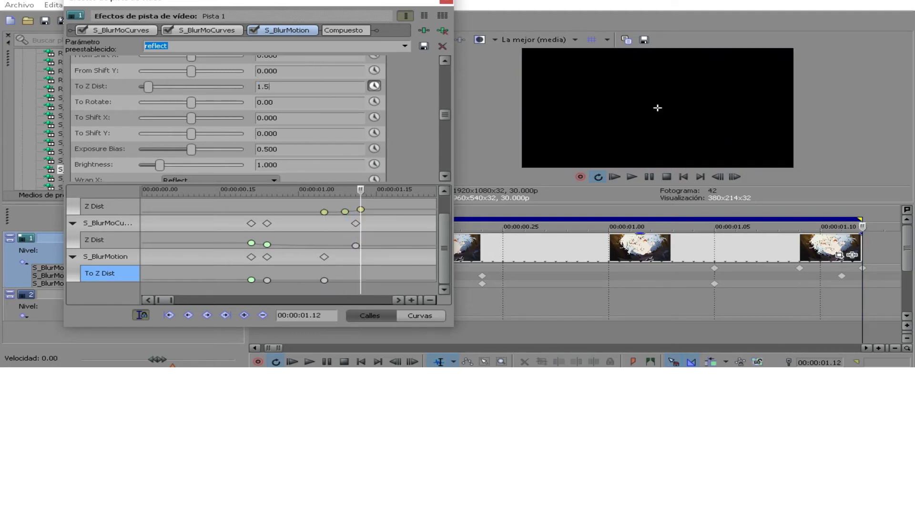
key("Return")
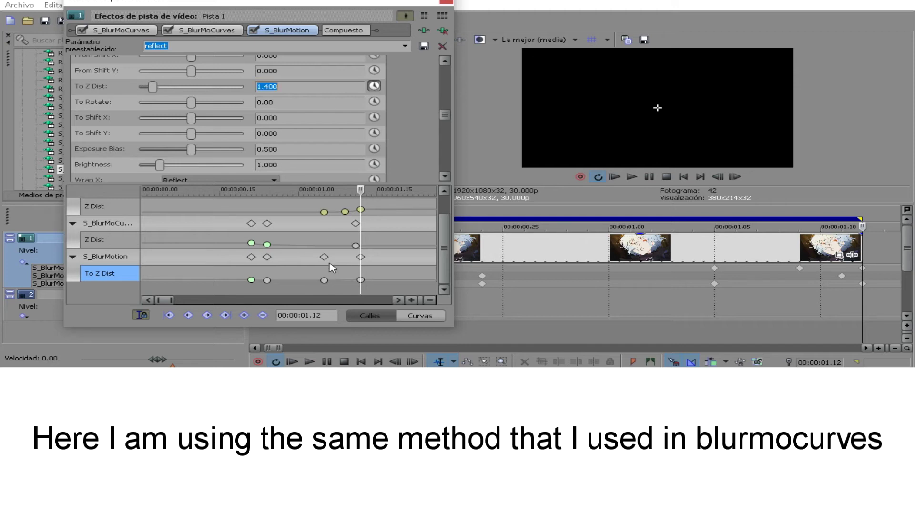
- Add a To Z Dist keyframe of 1.057 at 00:00:01.09, aligned with the middle Z Dist keyframe of the first S_BlurMoCurves
left_click(325, 280)
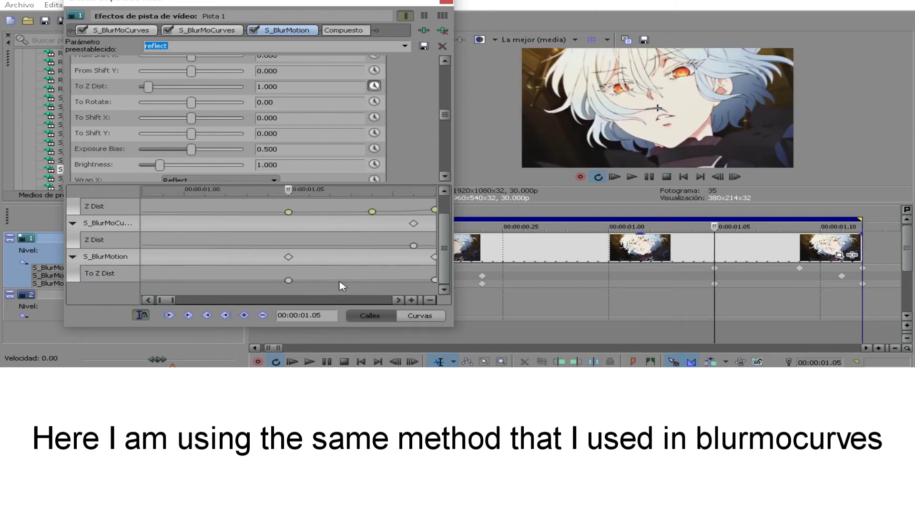
left_click(314, 279)
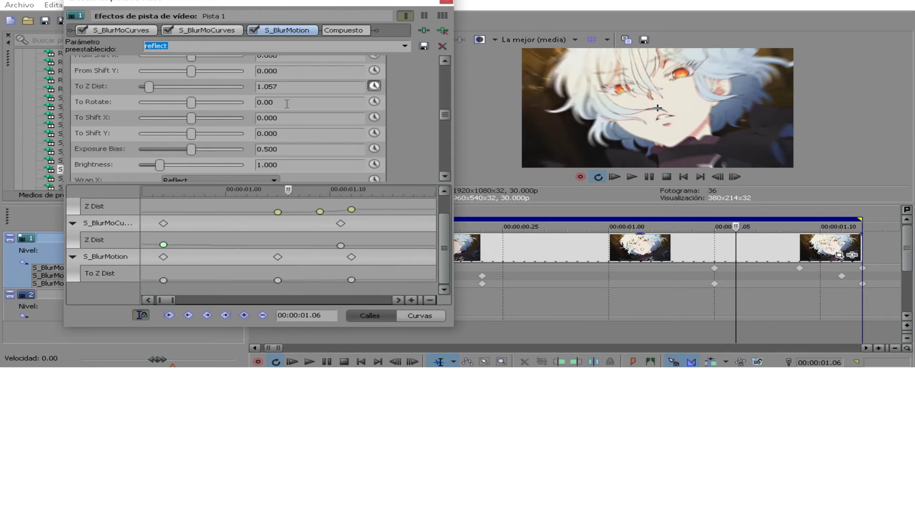
left_click(259, 87)
left_click(320, 284)
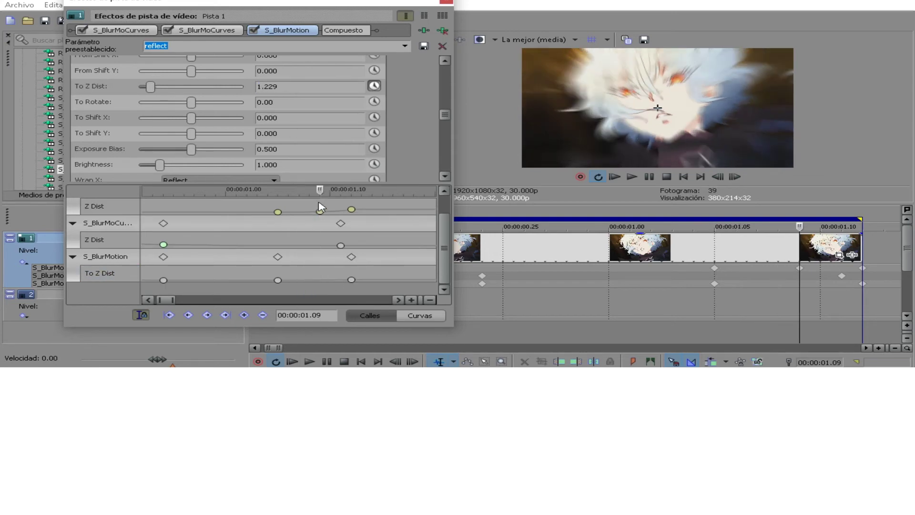
left_click_drag(310, 91, 223, 93)
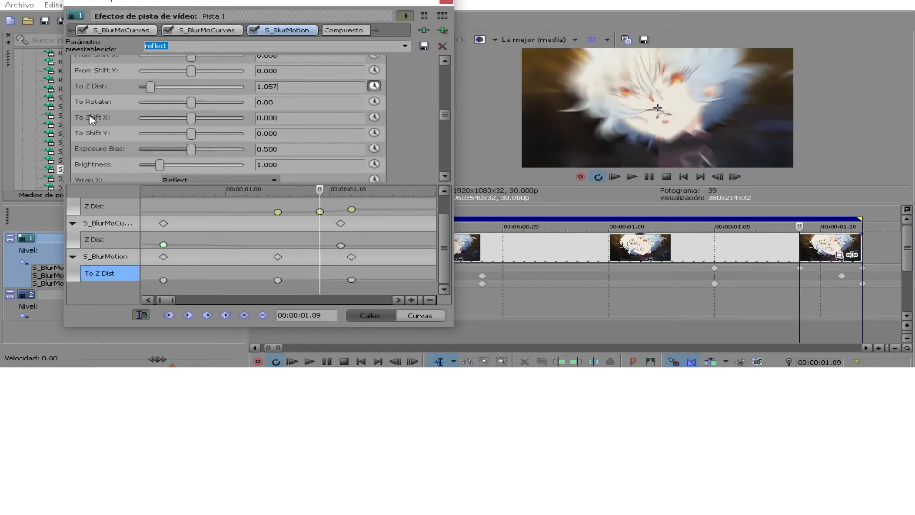
key("Return")
- Apply a slow fade to the To Z Dist keyframes at 00:00:01.05 and 00:00:01.09
left_click(277, 280)
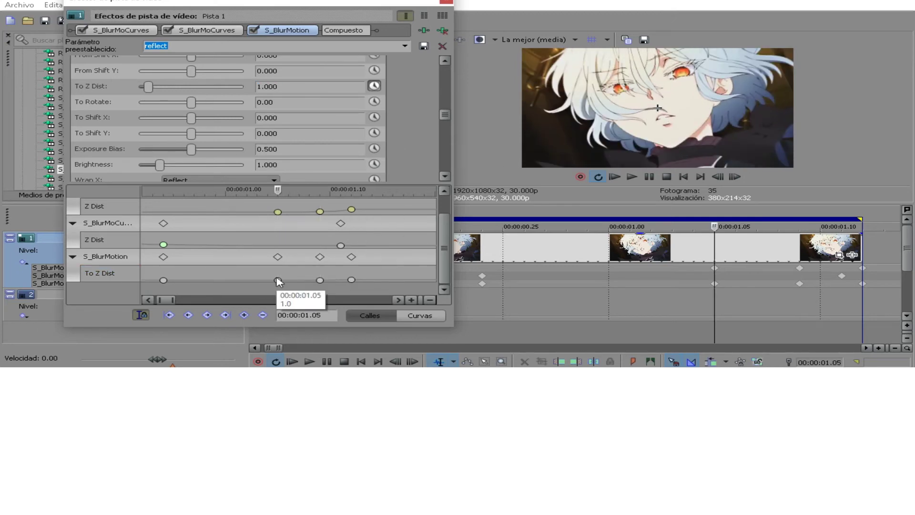
right_click(320, 280)
left_click(359, 216)
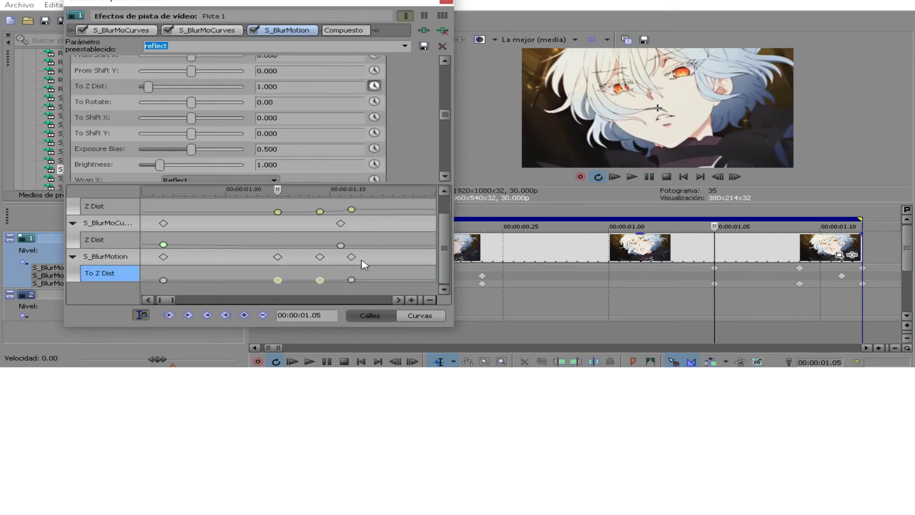
scroll(358, 260, "down", 2)
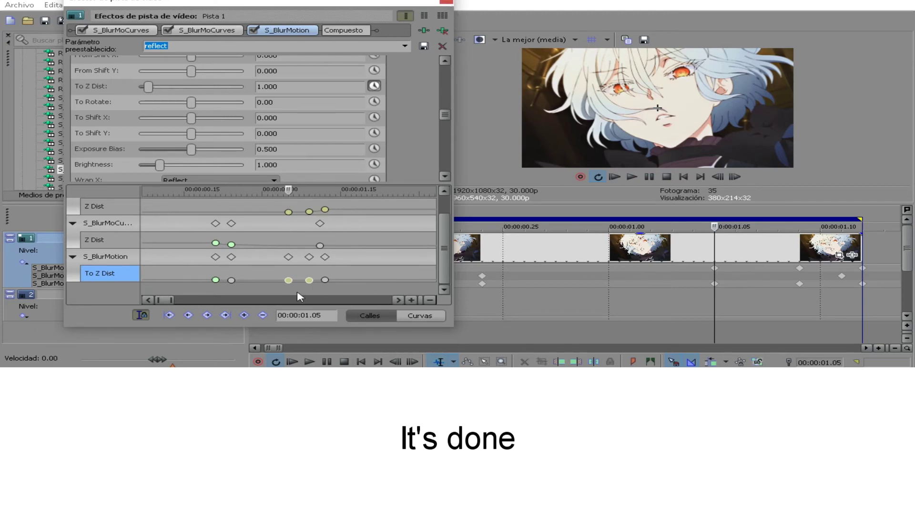
left_click(309, 281)
- Set the first S_BlurMoCurves effect's Shutter Shift to -0.500, checking the frame at 00:00:01.11, and close the track effects window
key("Right")
key("Right")
key("Right")
key("Left")
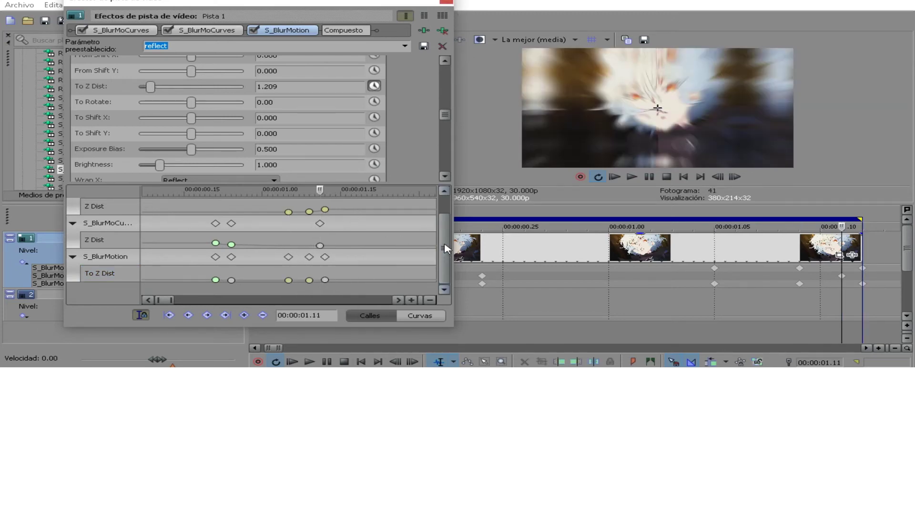
scroll(445, 248, "up", 1)
left_click(133, 230)
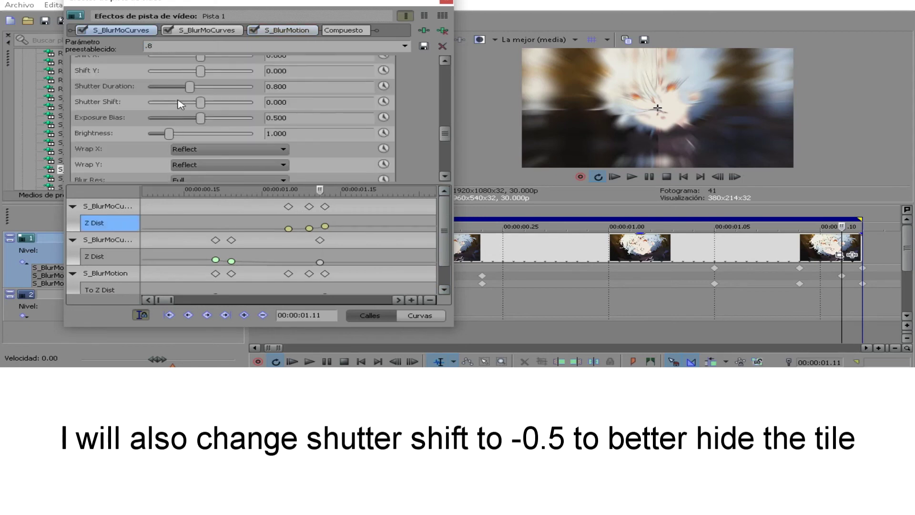
left_click_drag(131, 112, 103, 115)
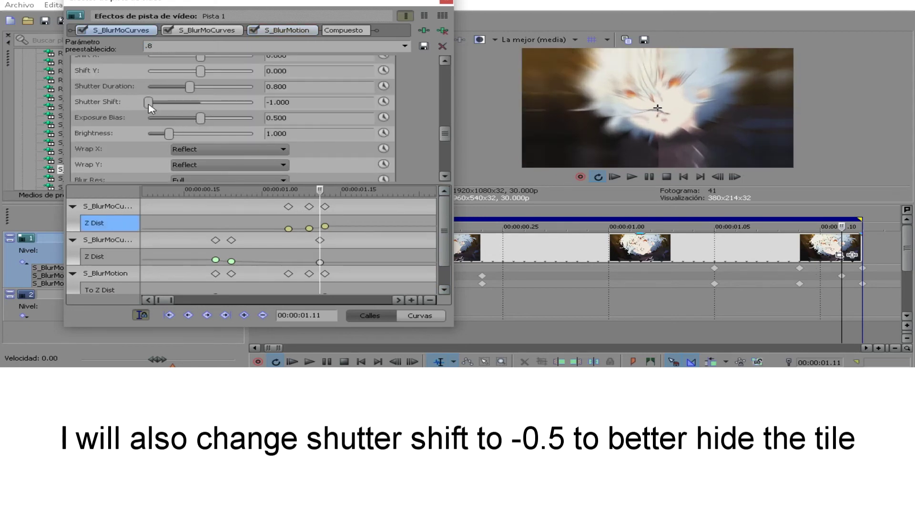
left_click_drag(150, 105, 285, 107)
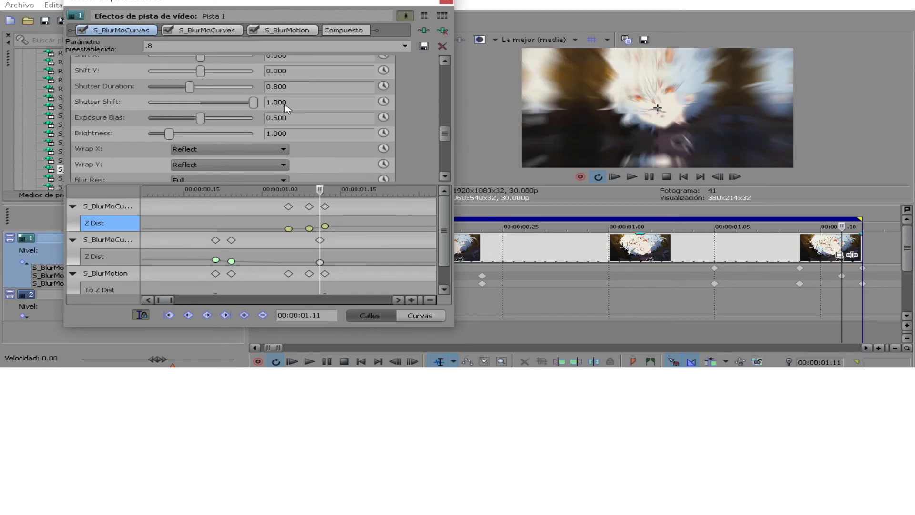
left_click_drag(2, 115, 4, 116)
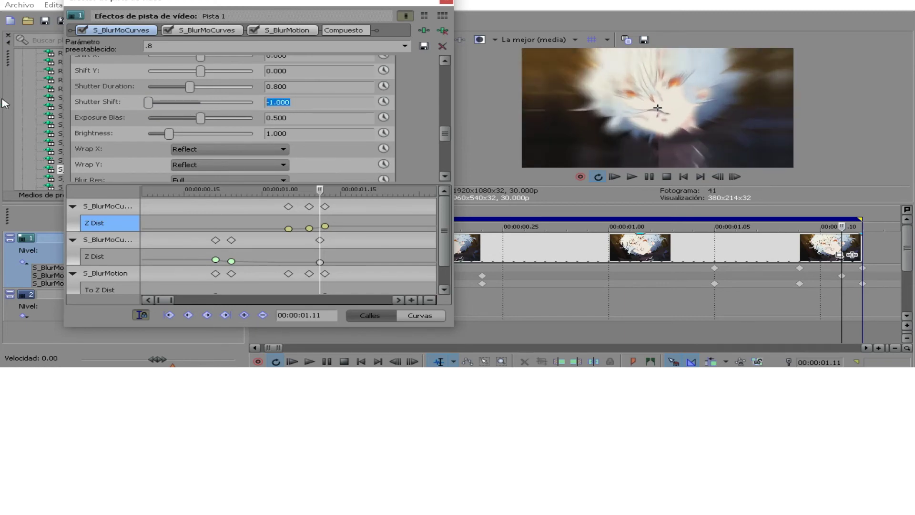
key("Return")
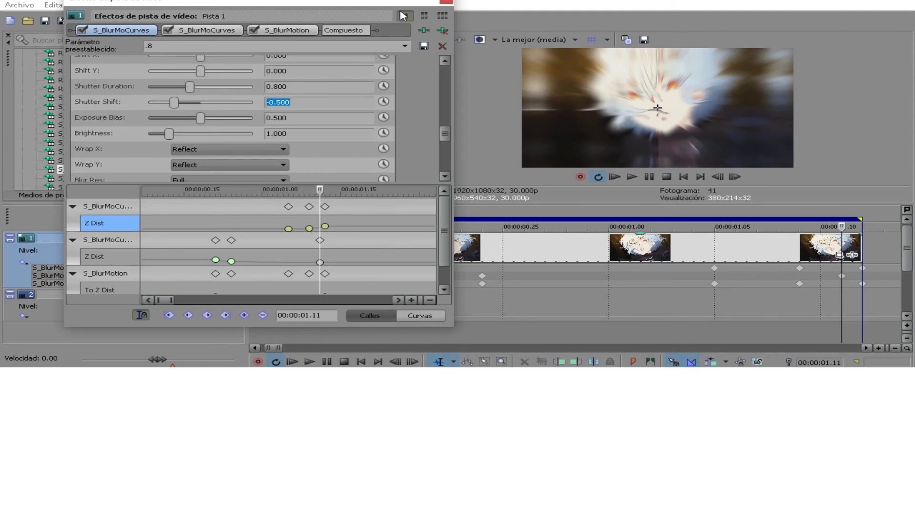
left_click(446, 4)
- Preview the transitions, return to the project start and apply the S_BlurMoCurves Low shake preset to track 2
scroll(710, 265, "down", 2)
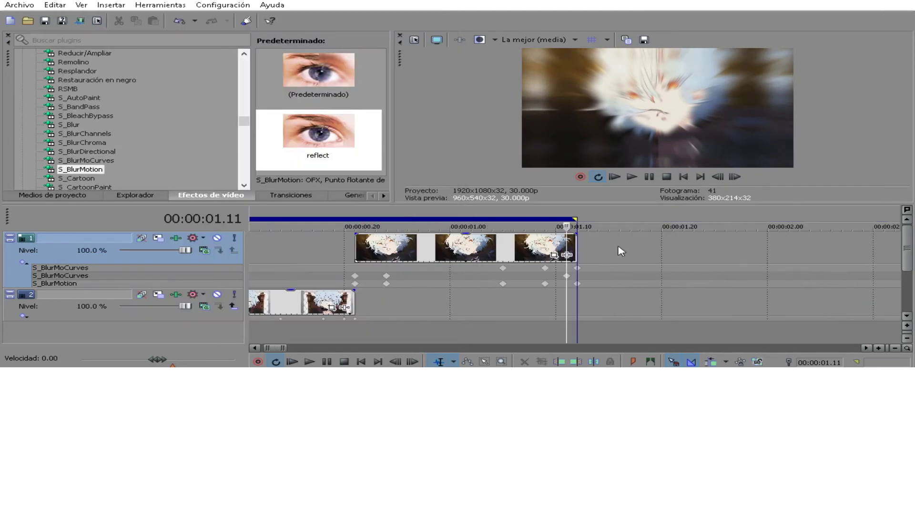
scroll(621, 251, "down", 2)
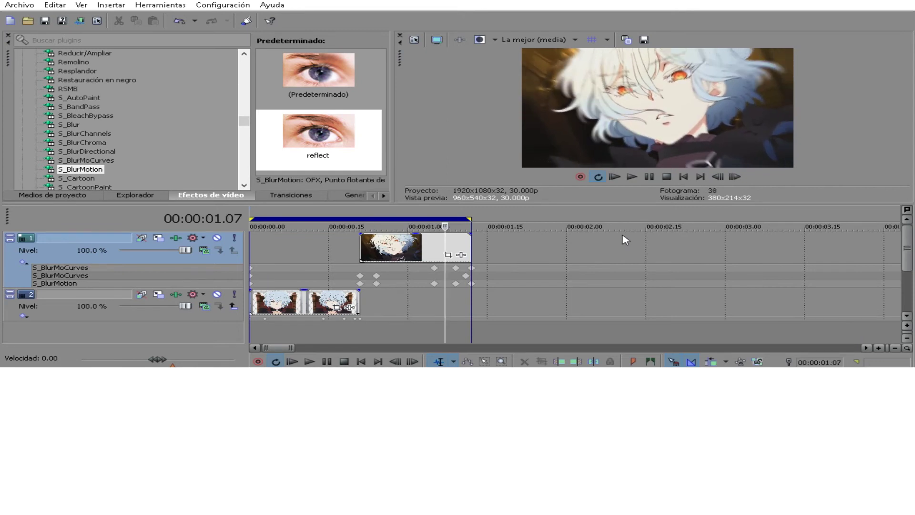
key("space")
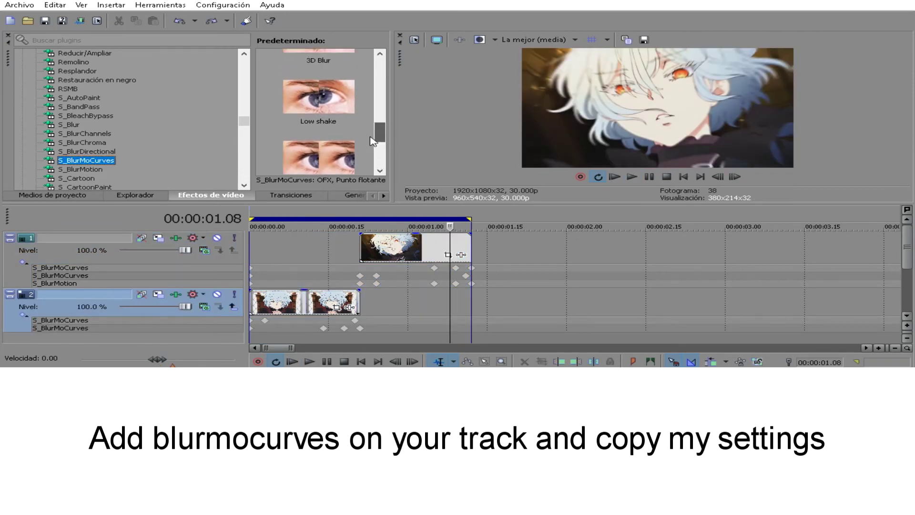
scroll(369, 139, "up", 1)
left_click(258, 257)
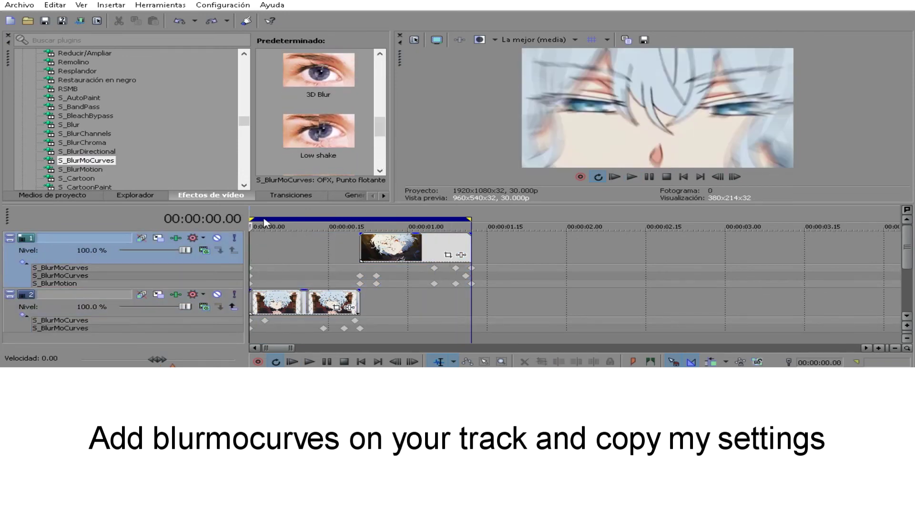
left_click_drag(318, 136, 155, 327)
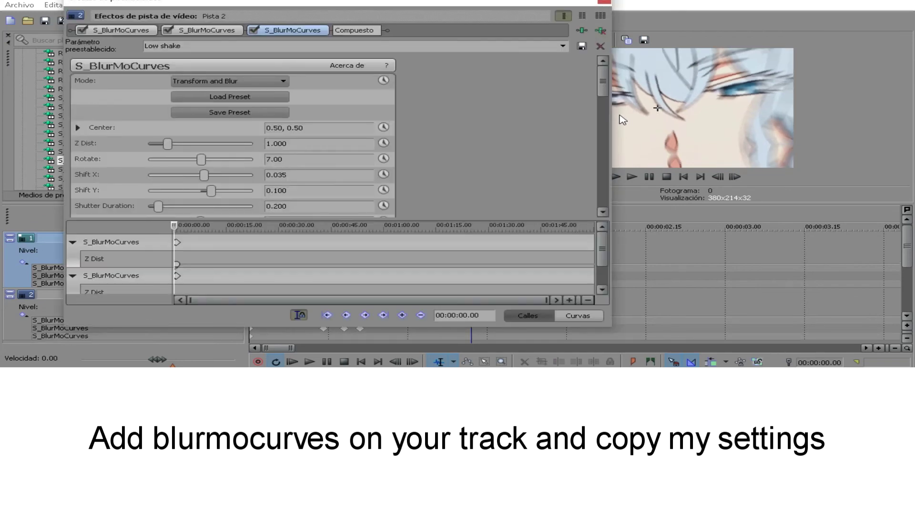
- Move the Low shake effect to the start of track 2's effect chain and enable animation for its Rotate, Shift X and Shift Y
left_click_drag(612, 117, 489, 117)
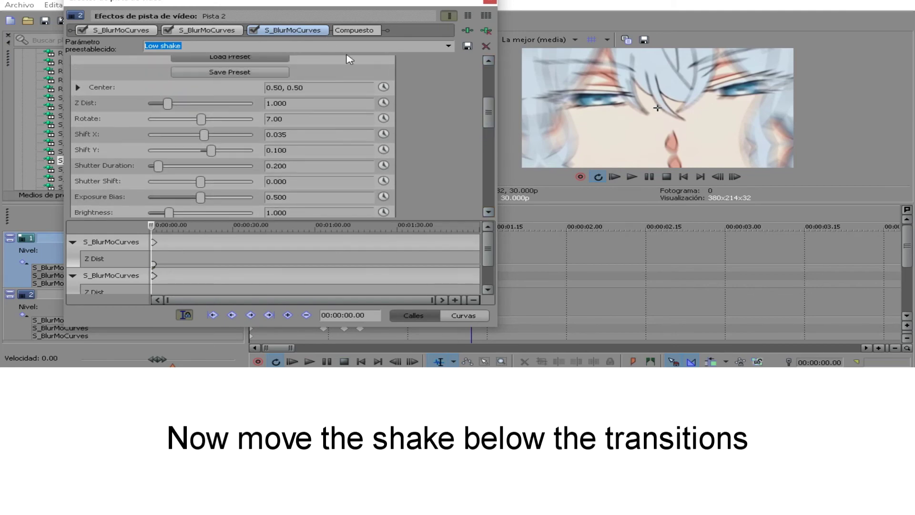
left_click(98, 33)
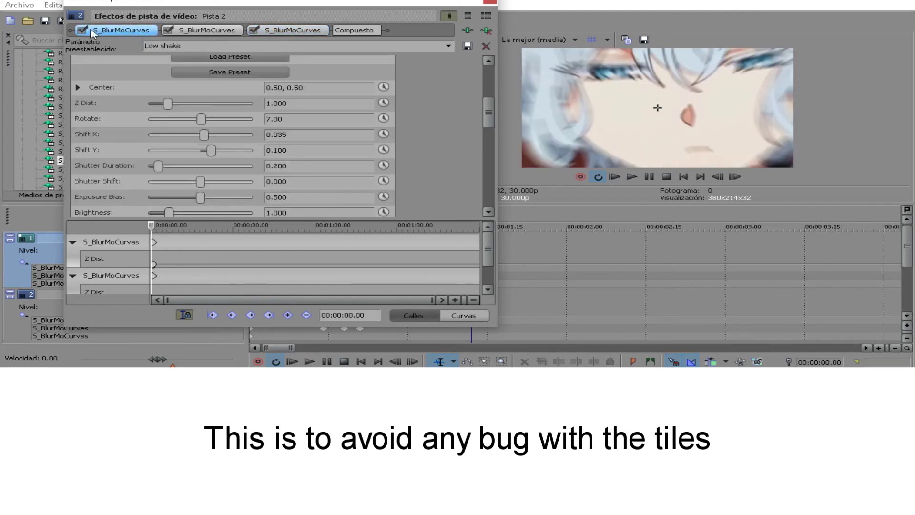
left_click(383, 118)
left_click(384, 134)
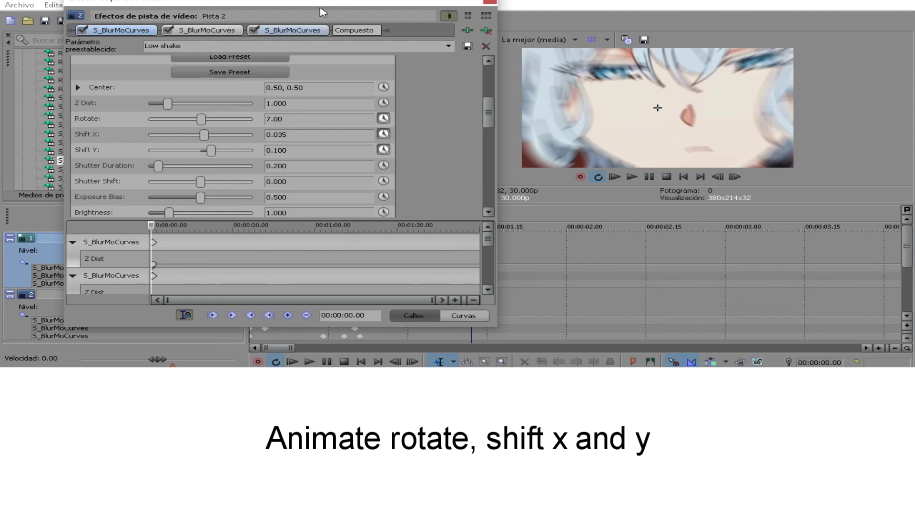
- Move the track effects window off the clips, narrow it, and enlarge the timeline area
left_click_drag(322, 12, 698, 10)
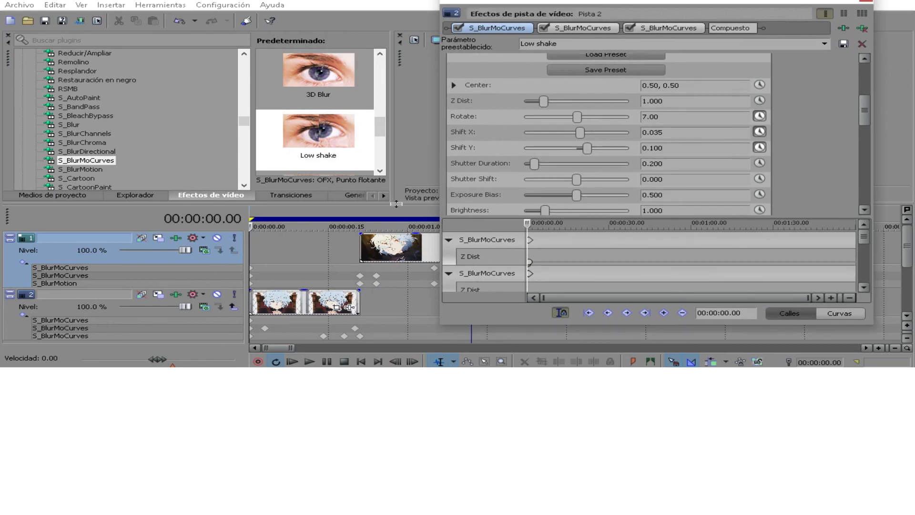
left_click_drag(396, 204, 397, 107)
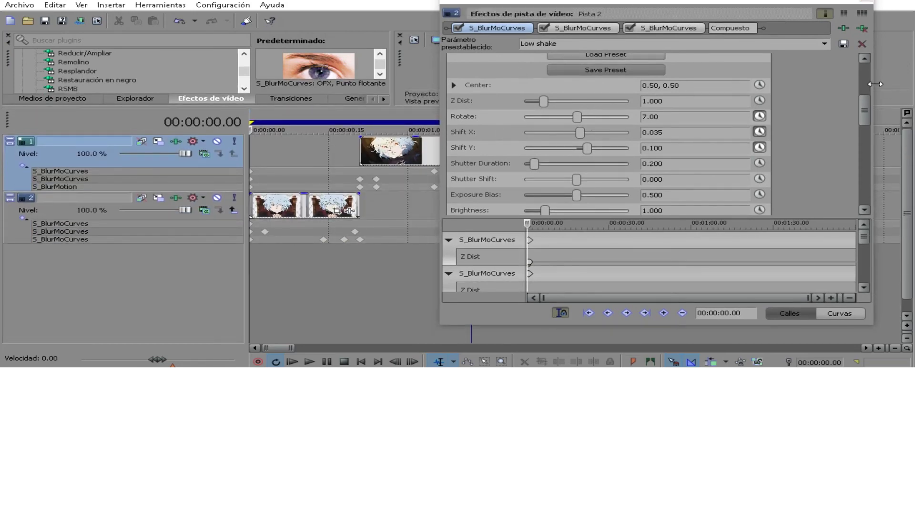
left_click_drag(875, 84, 826, 83)
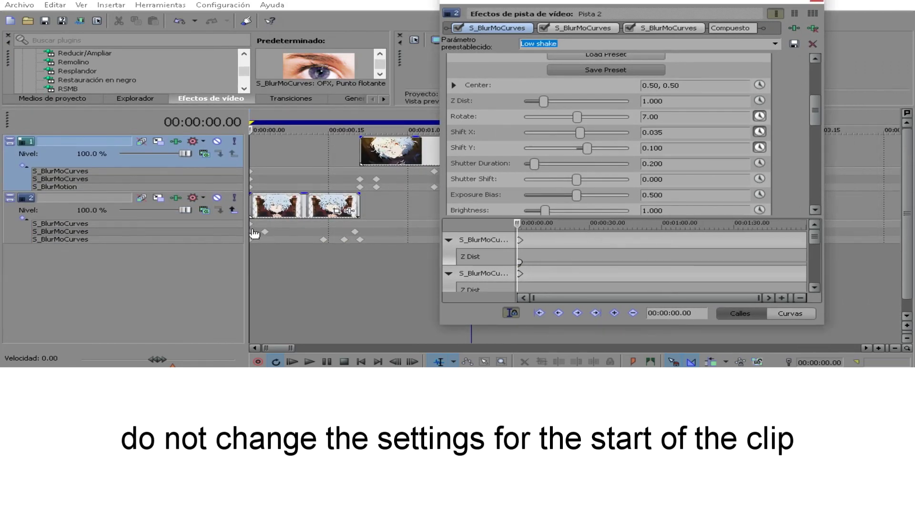
- At the track 2 clip's end, 00:00:00.21, set the shake's Rotate to -4, Shift X to -0.015 and Shift Y to -0.050
left_click(356, 259)
left_click(361, 249)
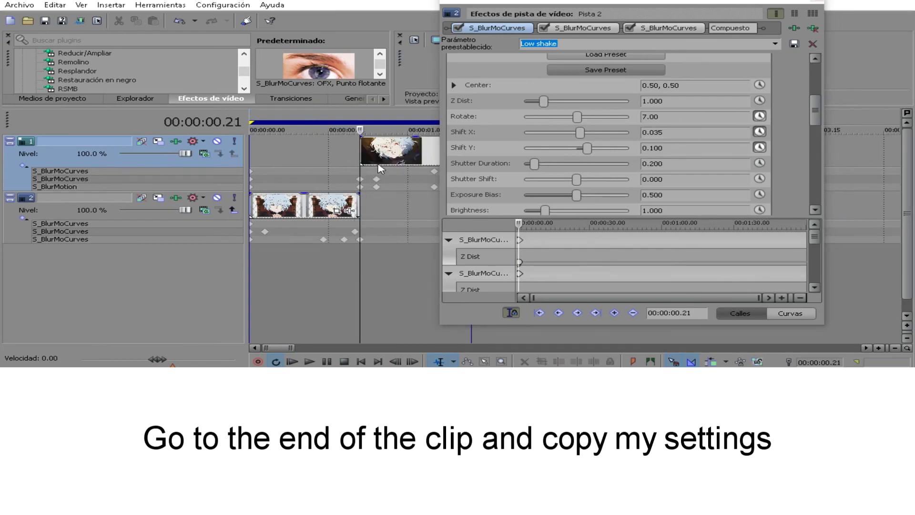
left_click(690, 117)
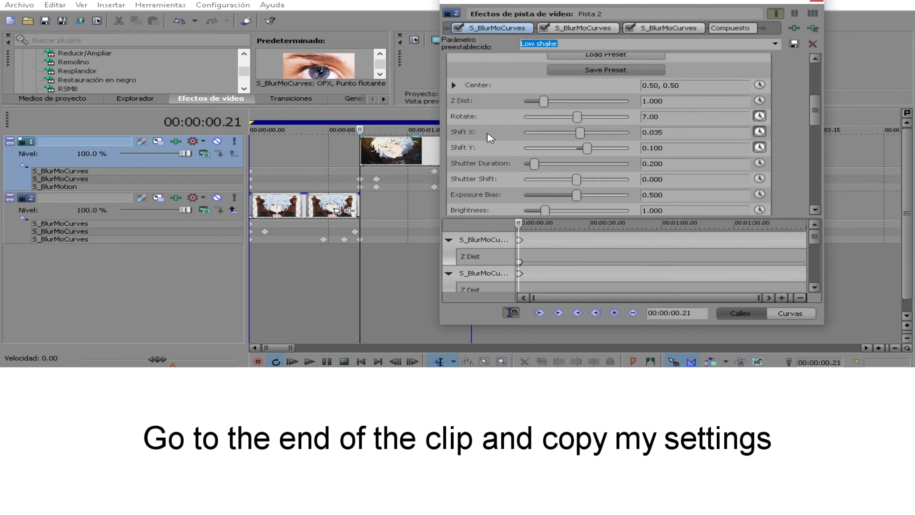
key("Right")
key("Right")
key("Right")
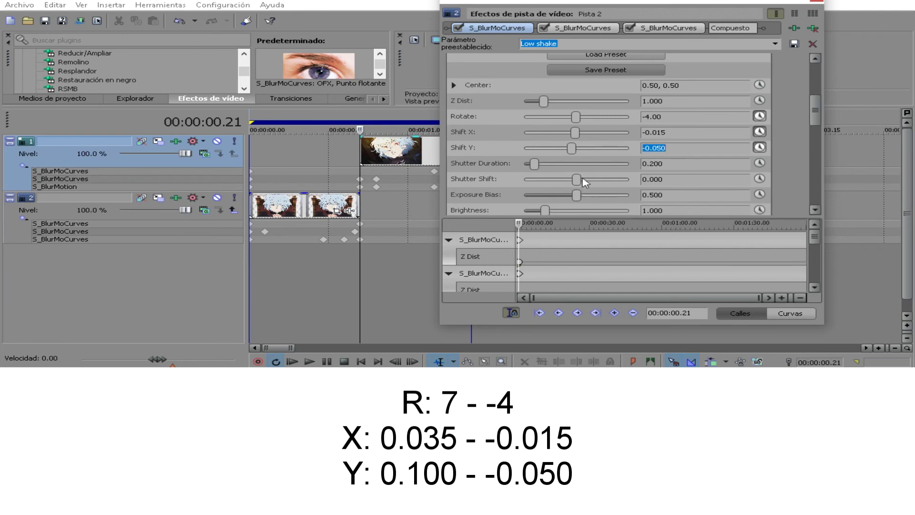
- Apply a smooth fade to the shake's Rotate, Shift X and Shift Y keyframes at 00:00:00.00 and 00:00:00.21
scroll(604, 273, "up", 10)
scroll(816, 263, "down", 1)
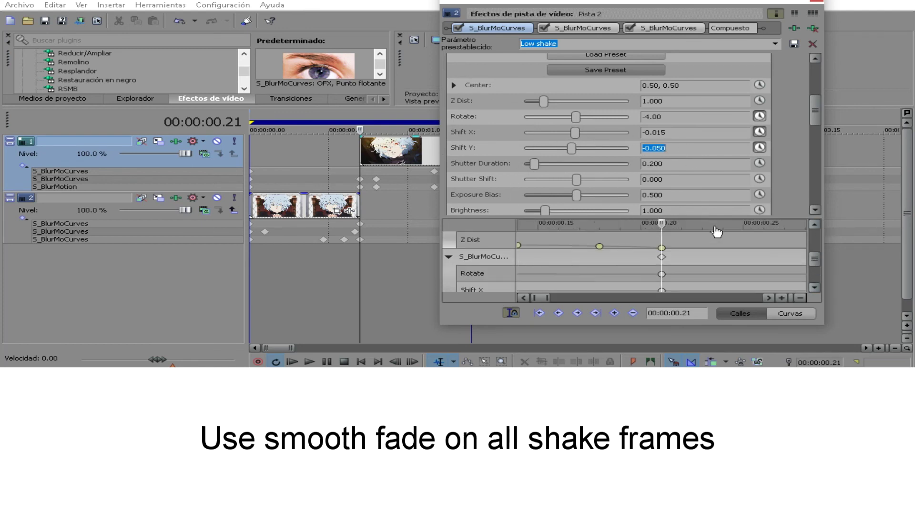
left_click_drag(707, 217, 708, 178)
scroll(691, 247, "down", 5)
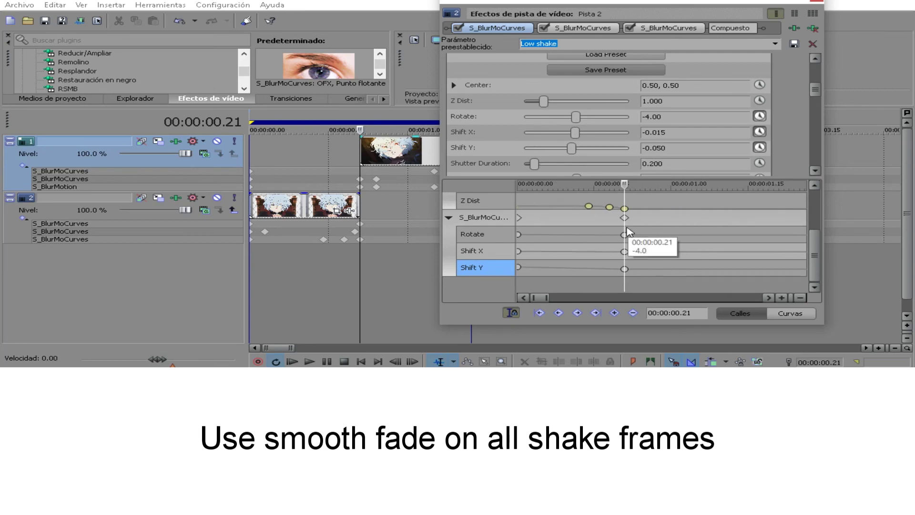
left_click(529, 220)
right_click(524, 221)
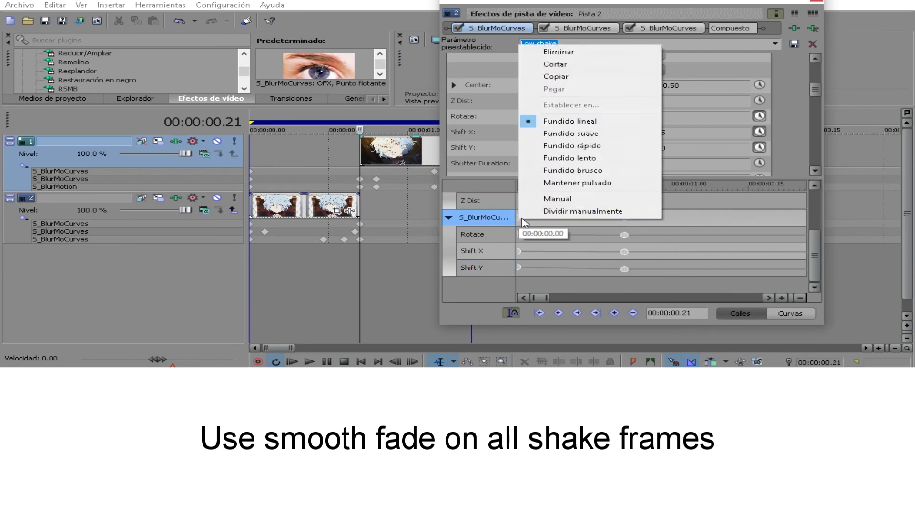
left_click(571, 133)
scroll(578, 248, "down", 3)
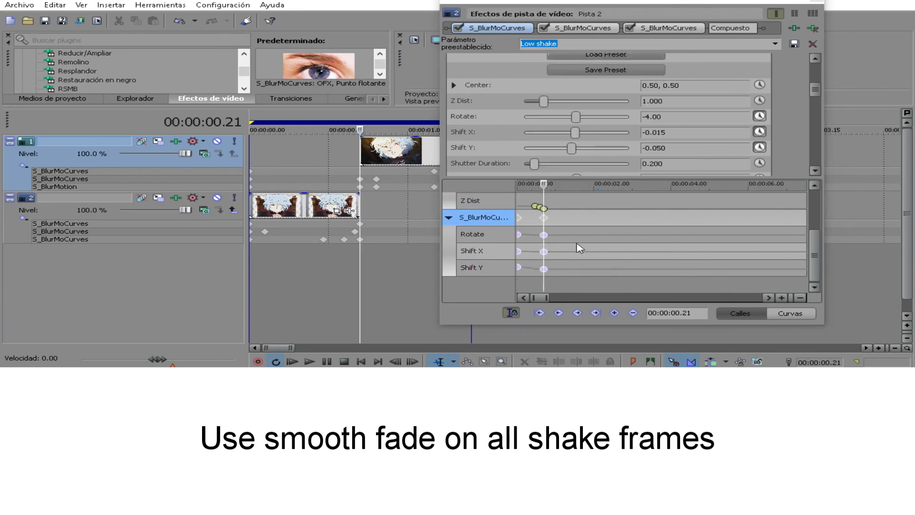
- Copy the track 2 shake's keyframes at 00:00:00.00 and 00:00:00.21
left_click(519, 219)
left_click(544, 218)
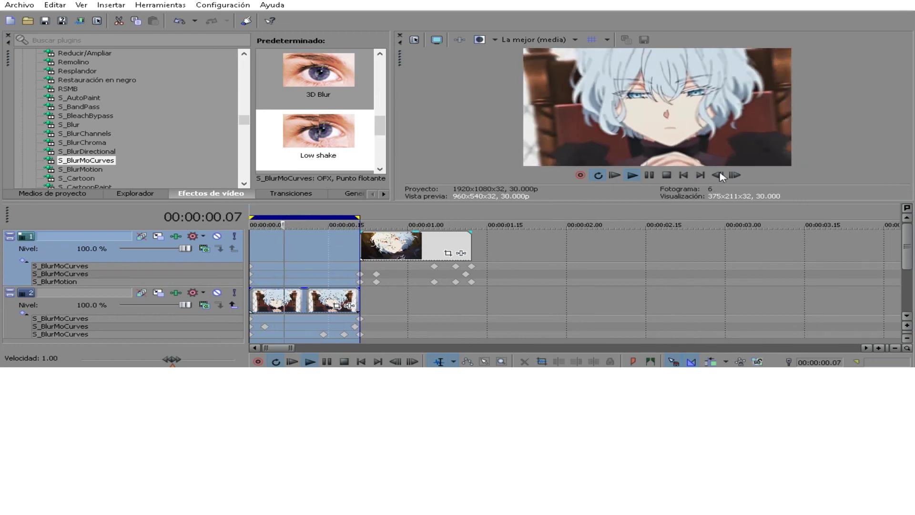
- Add the Low shake preset of S_BlurMoCurves to track 1 and set its Rotate, Shift X and Shift Y to 0
left_click_drag(319, 132, 173, 265)
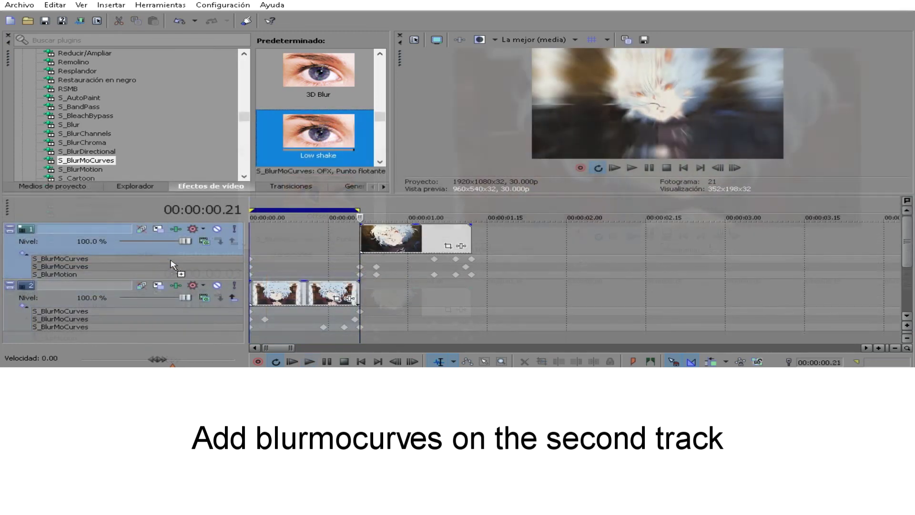
left_click_drag(639, 2, 319, 1)
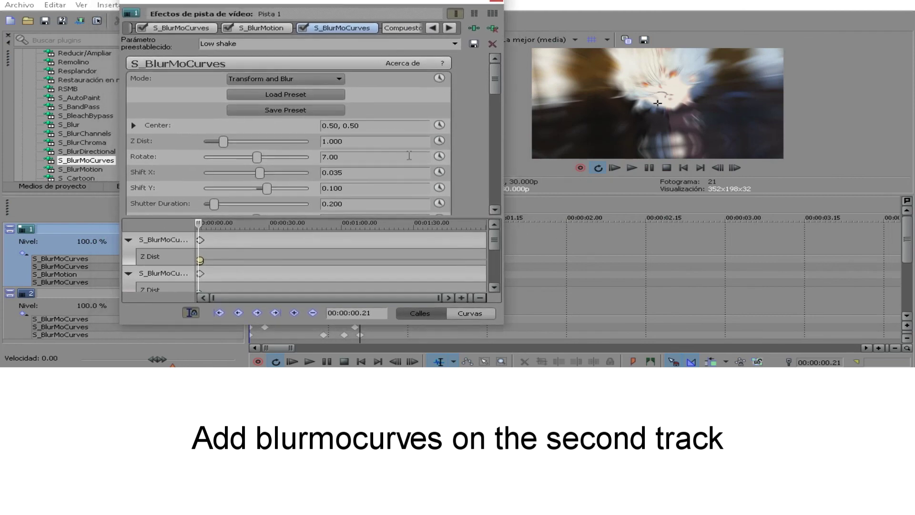
double_click(333, 175)
type("0")
key("Return")
double_click(345, 188)
type("0")
key("Return")
- Enable animation for the shake's Rotate, Shift X and Shift Y, and move it to the start of track 1's effect chain
left_click(440, 156)
left_click(440, 172)
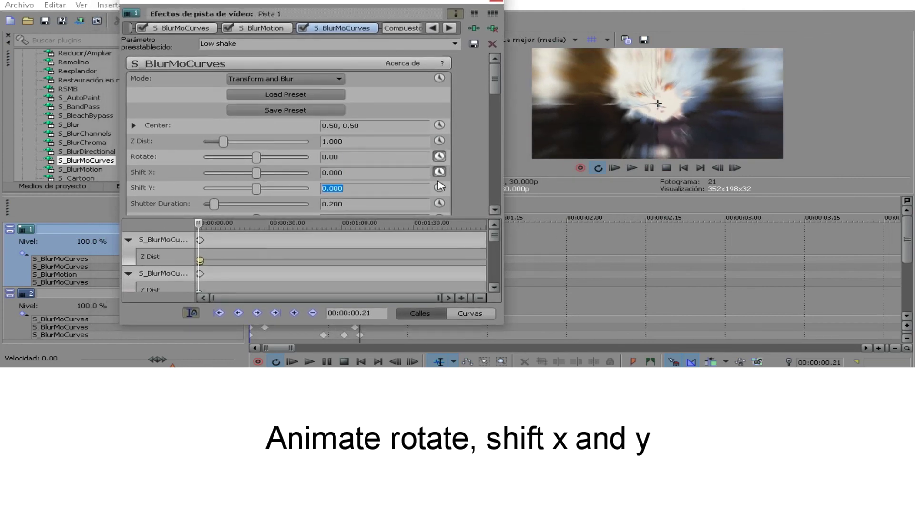
left_click_drag(386, 10, 561, 10)
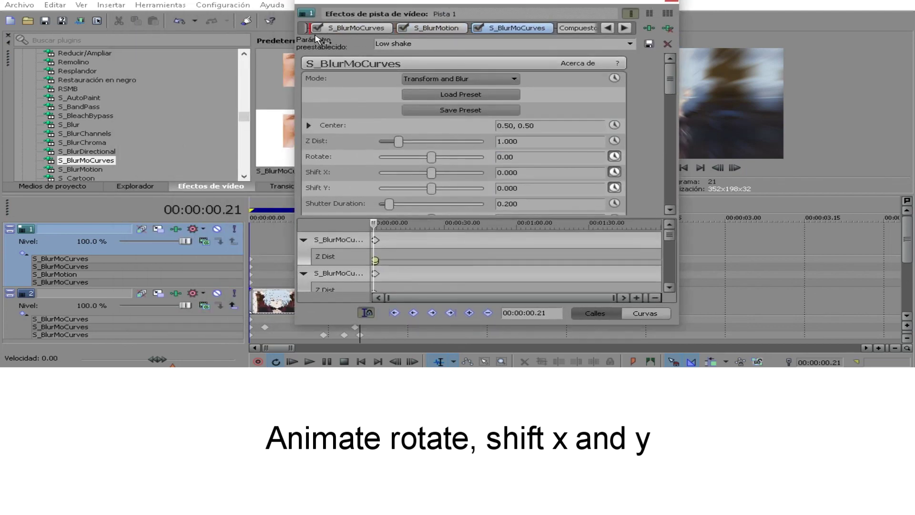
left_click(302, 31)
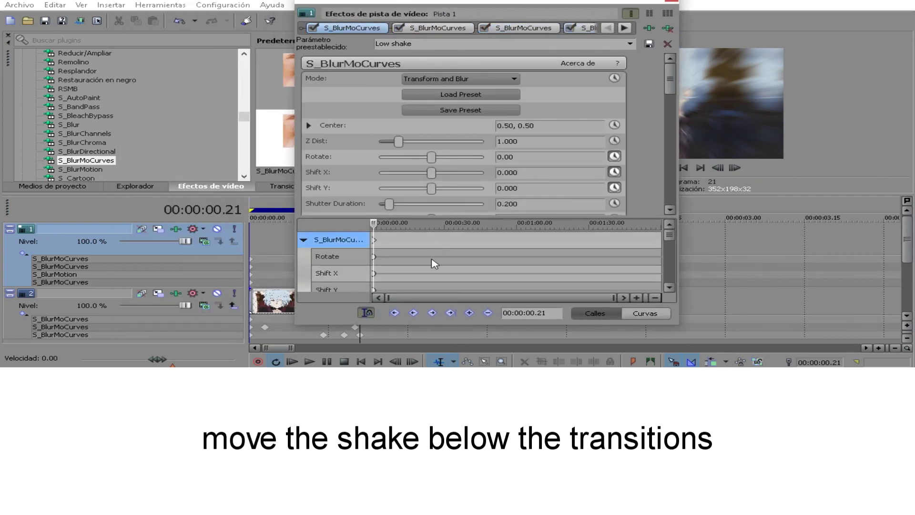
- Paste the copied shake keyframes at the track 1 clip's start, 00:00:00.21, and delete the shake keyframe at 00:00:00.00
left_click_drag(467, 4, 787, 17)
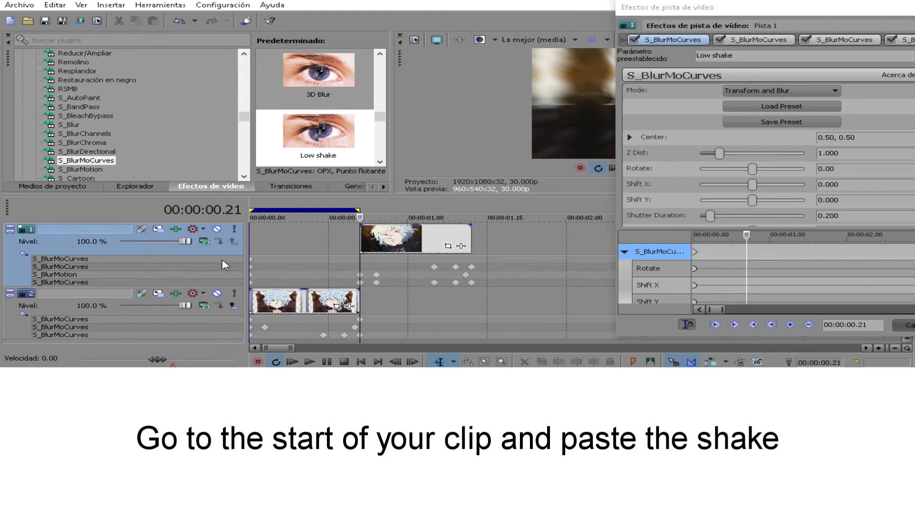
left_click(670, 266)
left_click(667, 256)
key("ctrl+v")
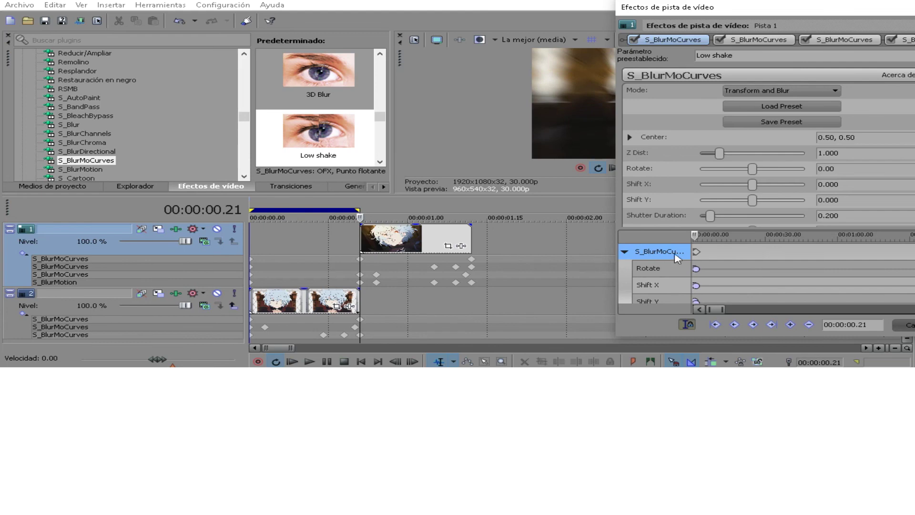
scroll(708, 260, "up", 5)
left_click(695, 252)
key("Delete")
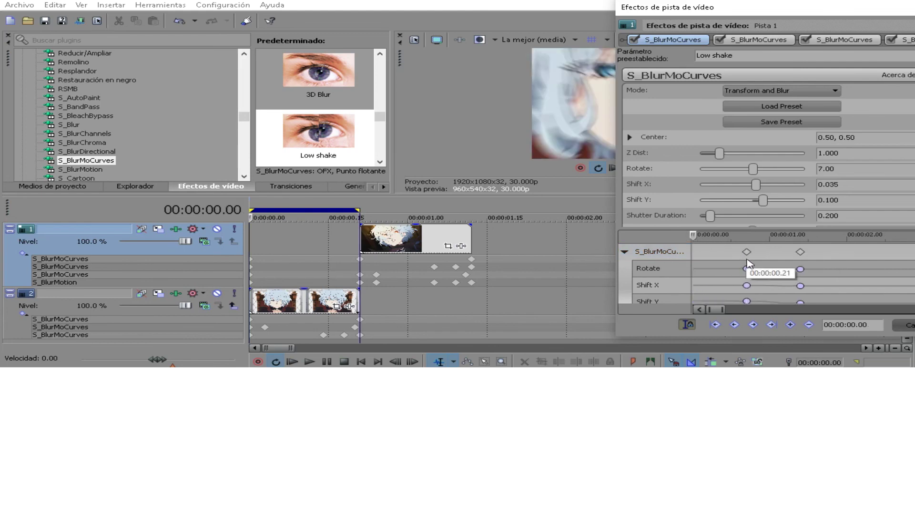
- Set the track 1 shake's Rotate to -7 at 00:00:00.21 and to 4 at 00:00:01.12, and close the track effects window
left_click(747, 268)
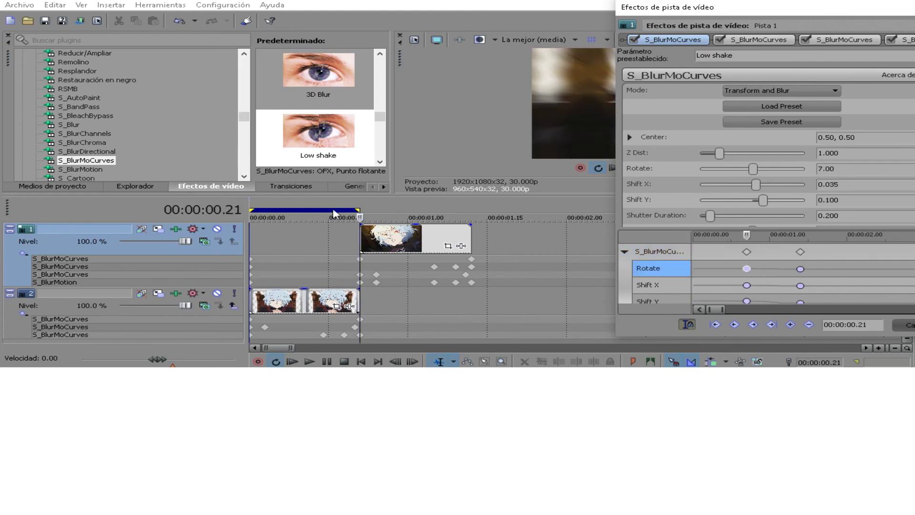
left_click_drag(781, 10, 210, 3)
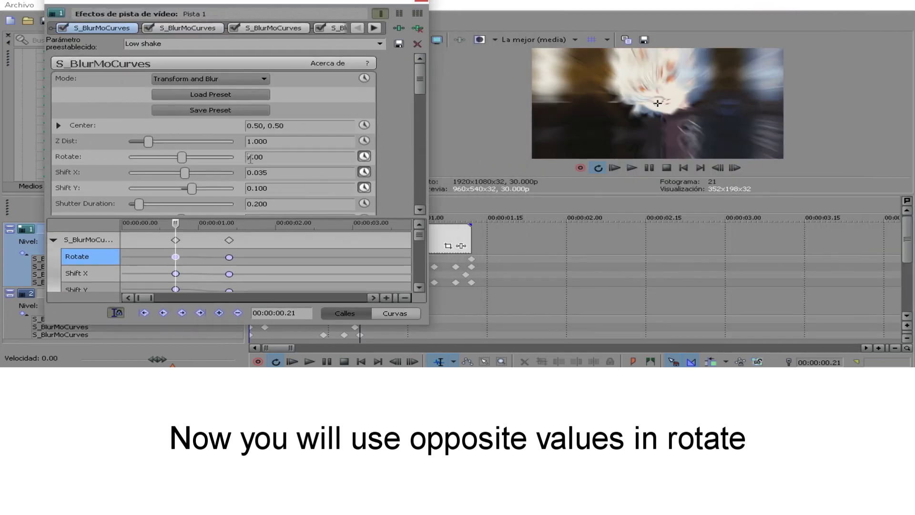
scroll(295, 261, "down", 2)
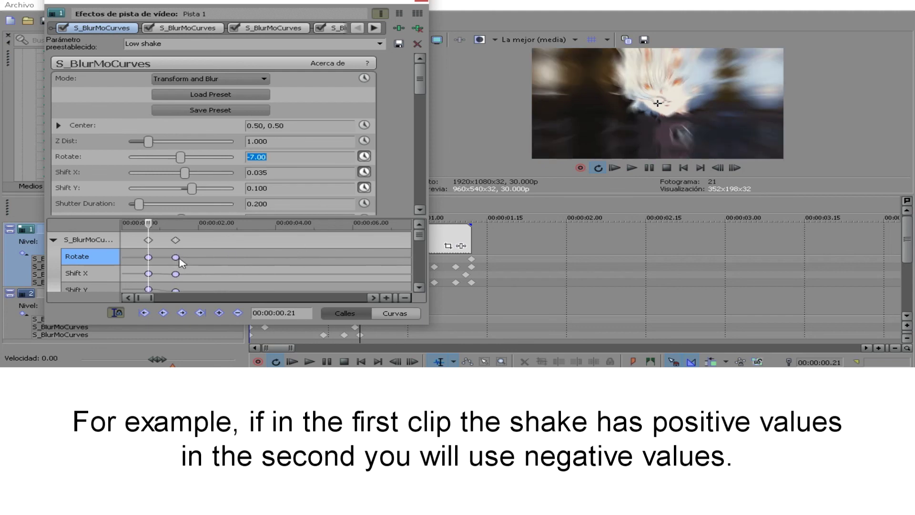
left_click(176, 257)
left_click(175, 257)
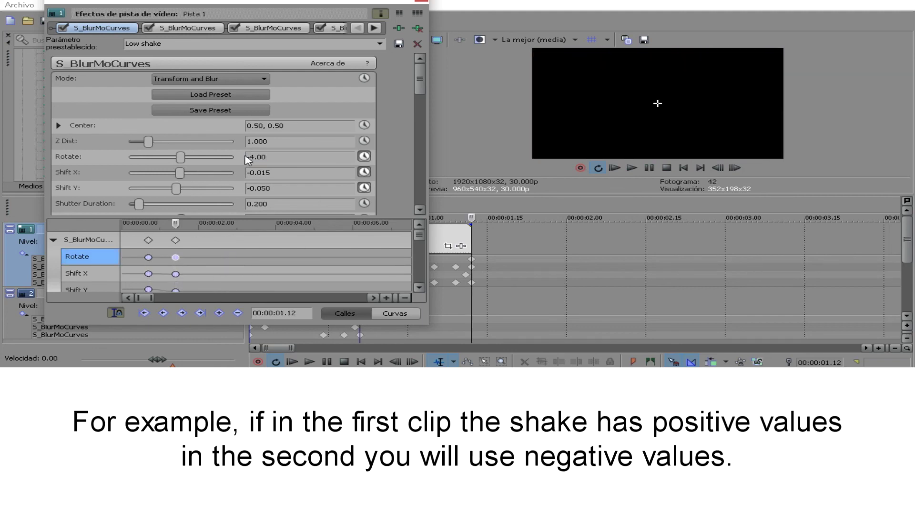
key("BackSpace")
key("Return")
left_click(421, 2)
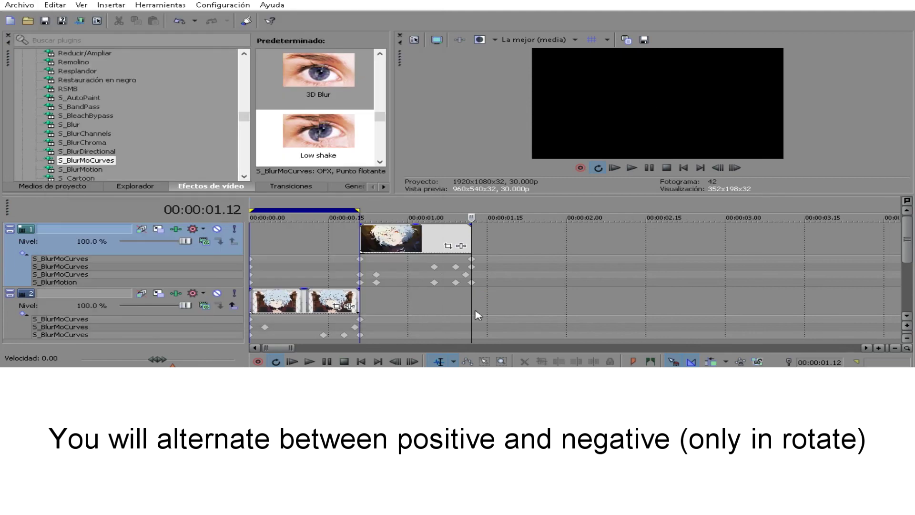
- Play the range from 00:00:00.00 to 00:00:01.12 in an enlarged preview and step through the frames around 00:00:01.09
left_click_drag(472, 210, 250, 210)
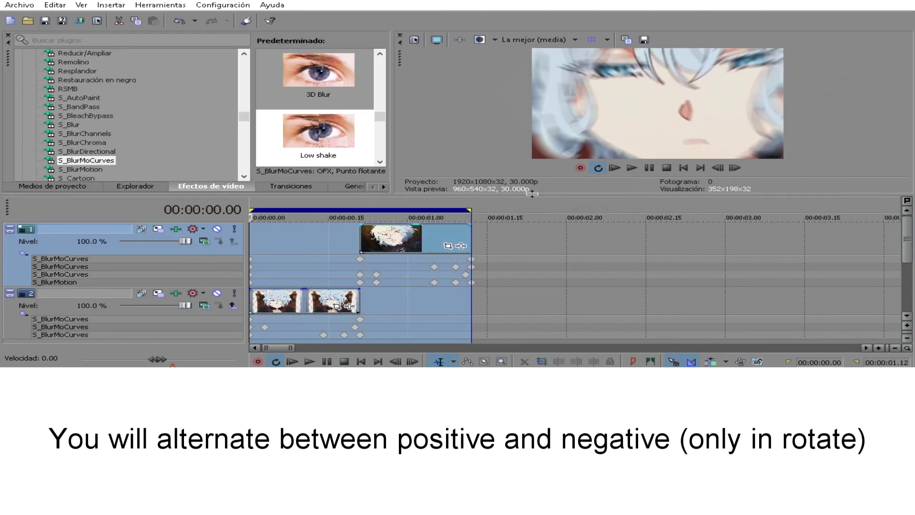
left_click_drag(533, 193, 532, 261)
key("space")
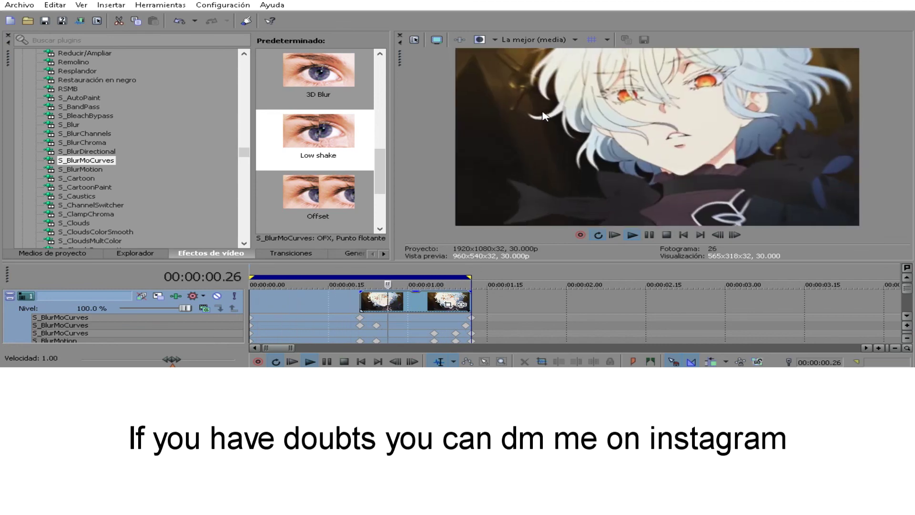
key("space")
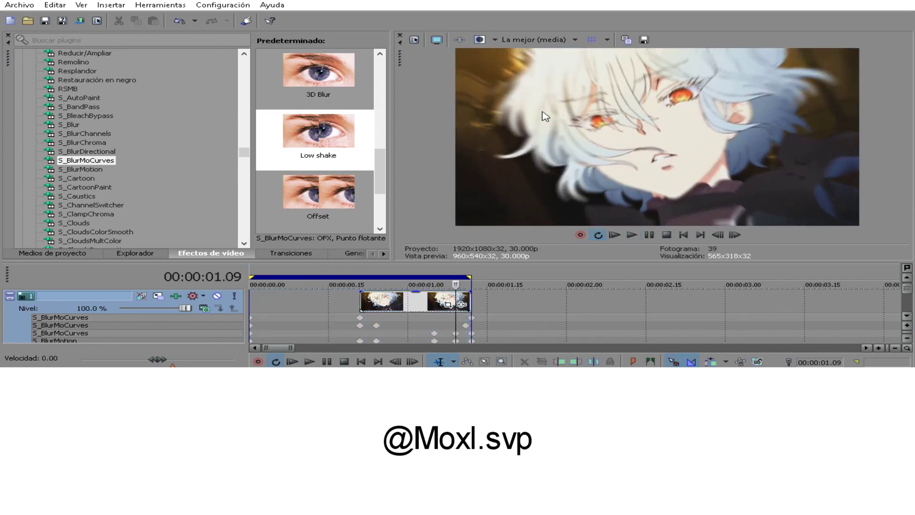
key("Right")
key("Right")
key("Left")
key("Left")
key("Right")
key("Left")
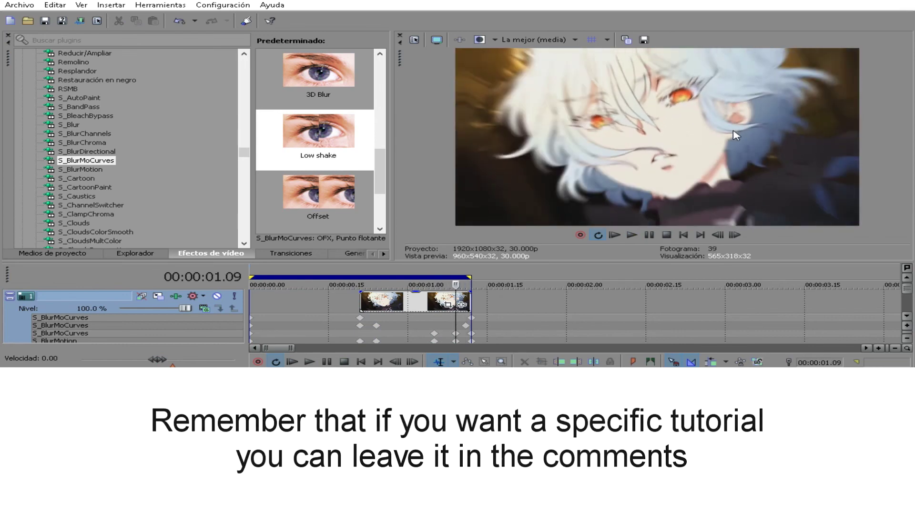